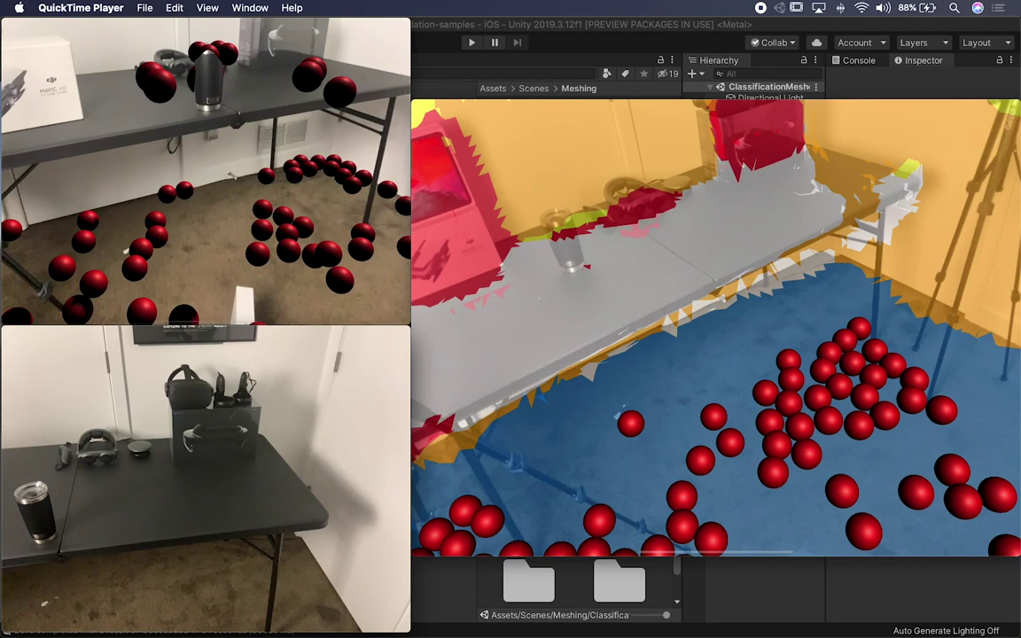
Play the ClassificationMeshes.MP4 recording and pause it at about 00:43
mouse_move(661, 237)
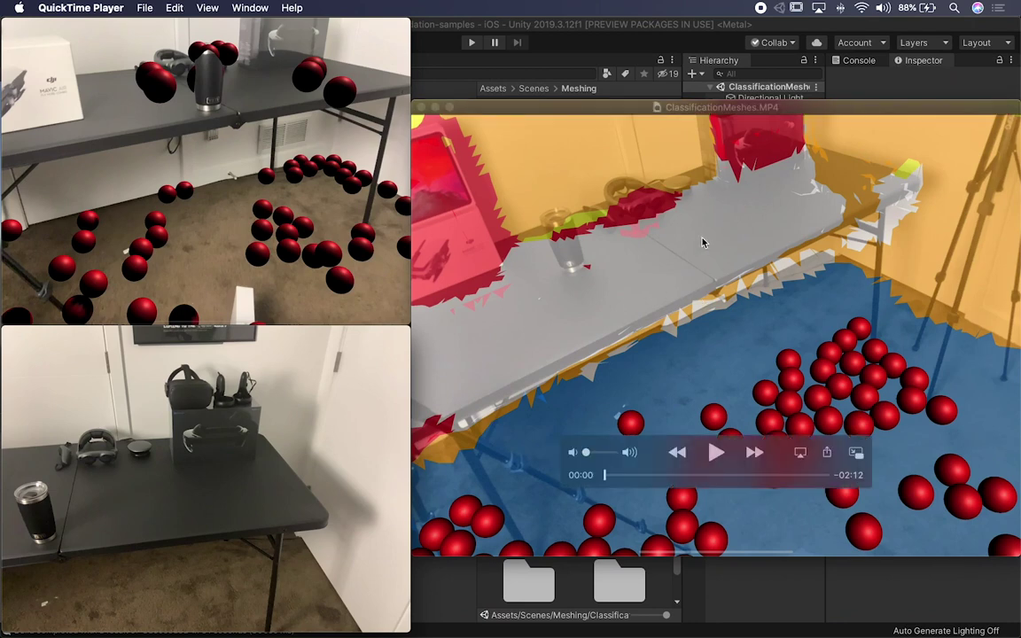
mouse_move(184, 82)
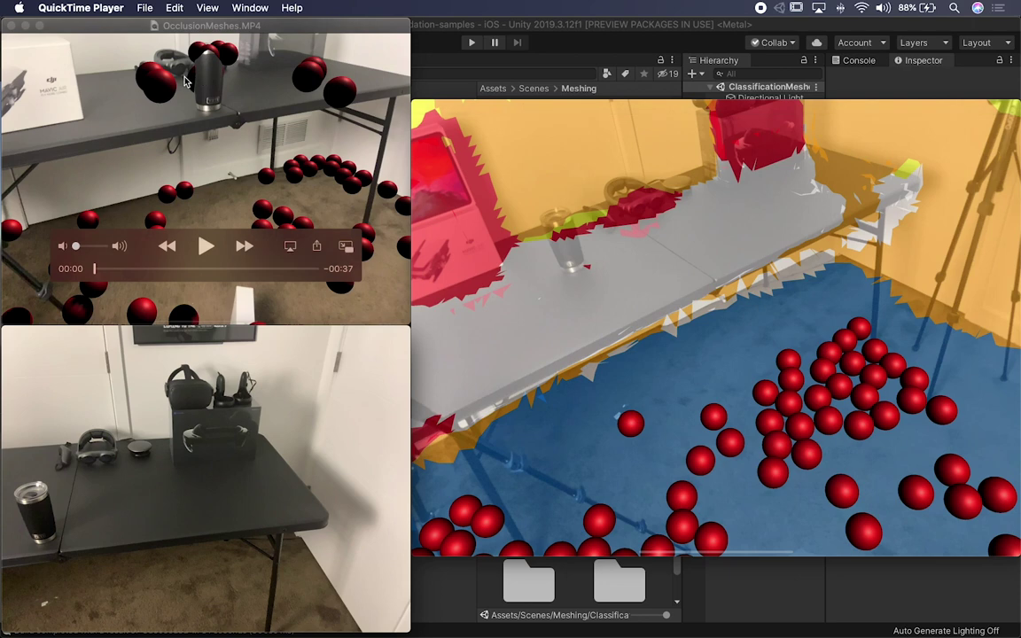
mouse_move(121, 446)
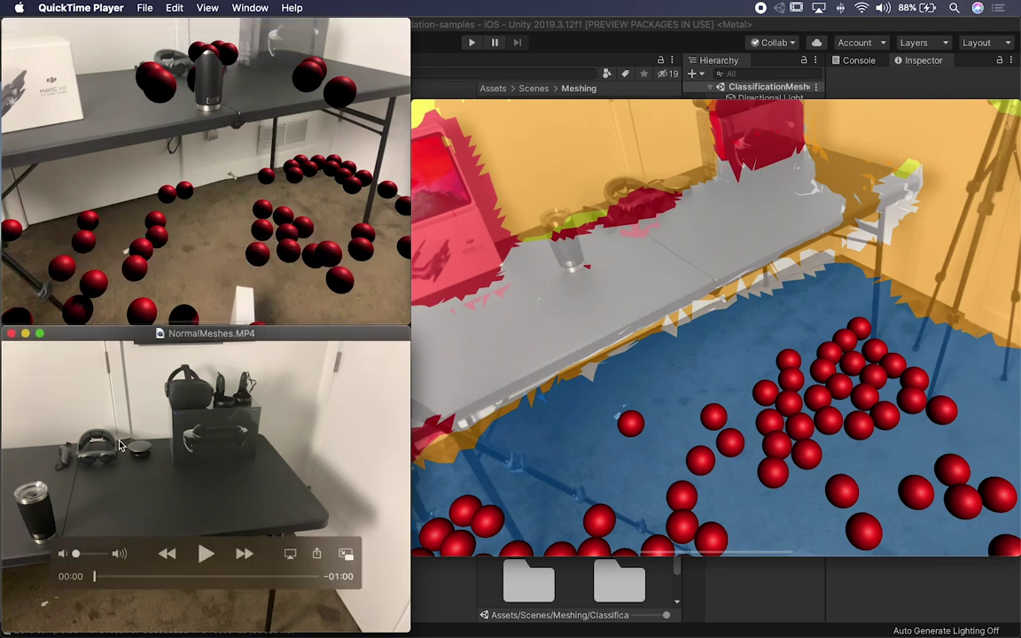
mouse_move(656, 319)
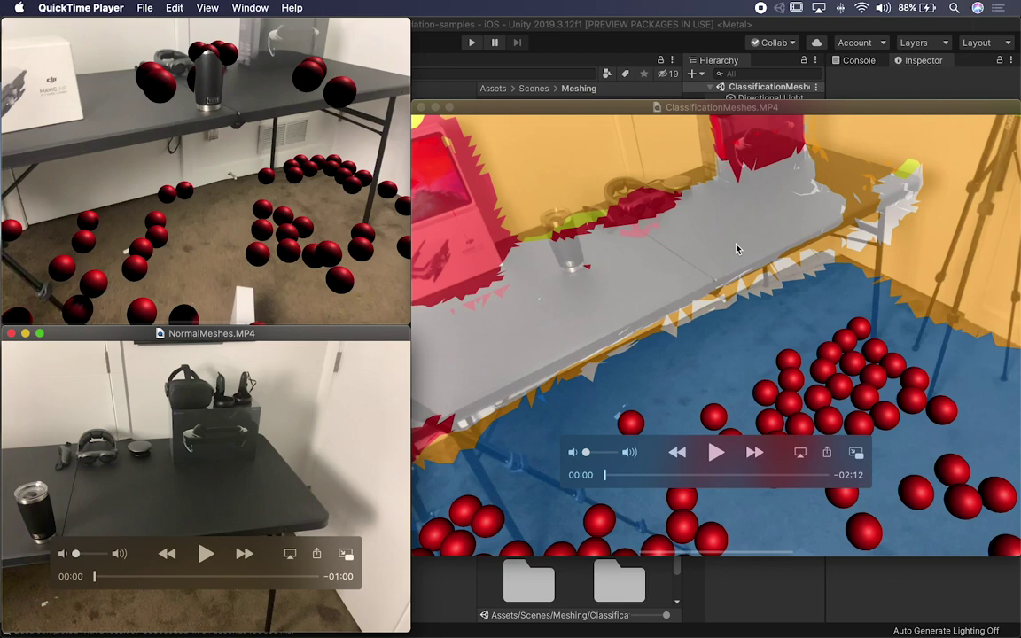
click(716, 452)
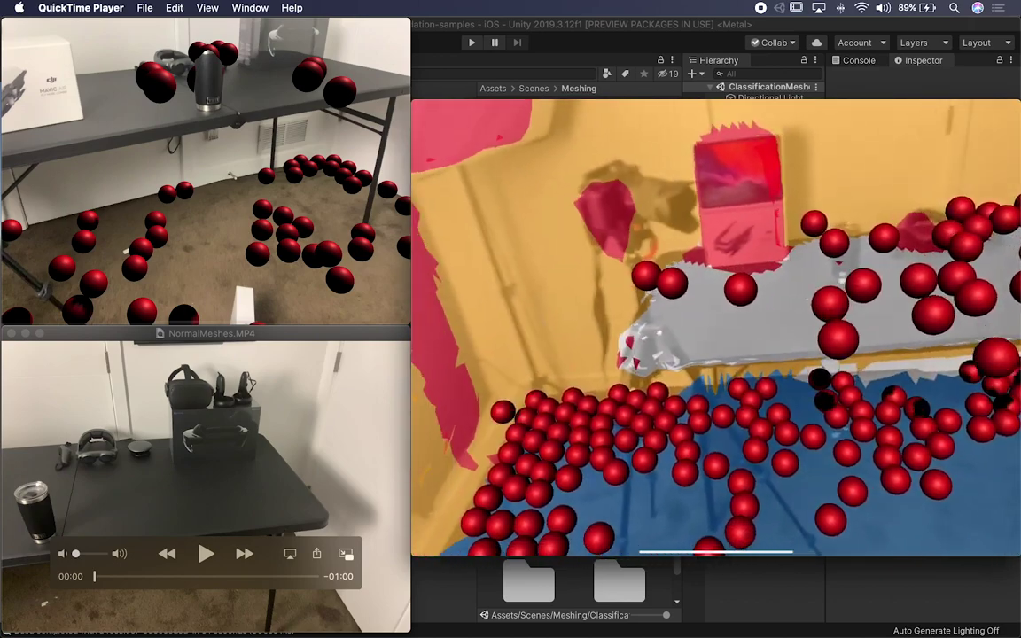
mouse_move(756, 431)
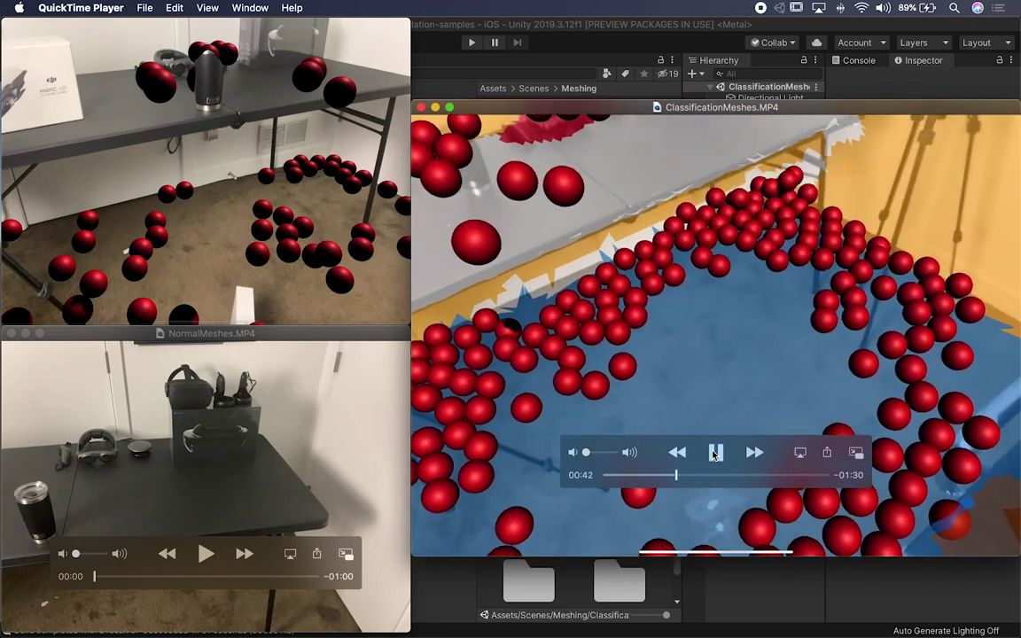
click(717, 454)
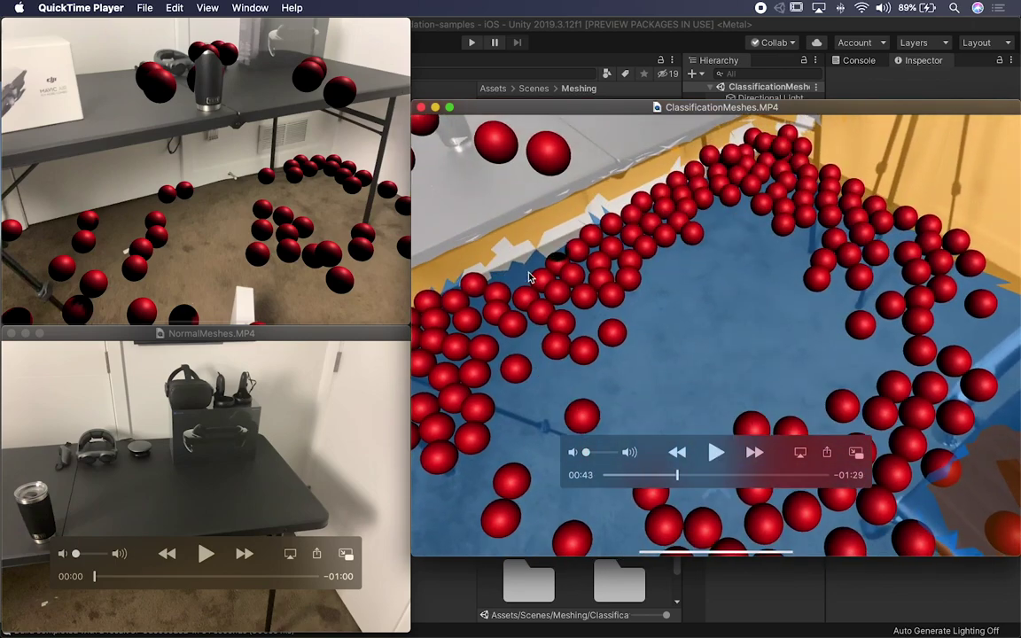
Play the OcclusionMeshes.MP4 recording to view the ball occlusion demo, and pause it partway through
mouse_move(222, 116)
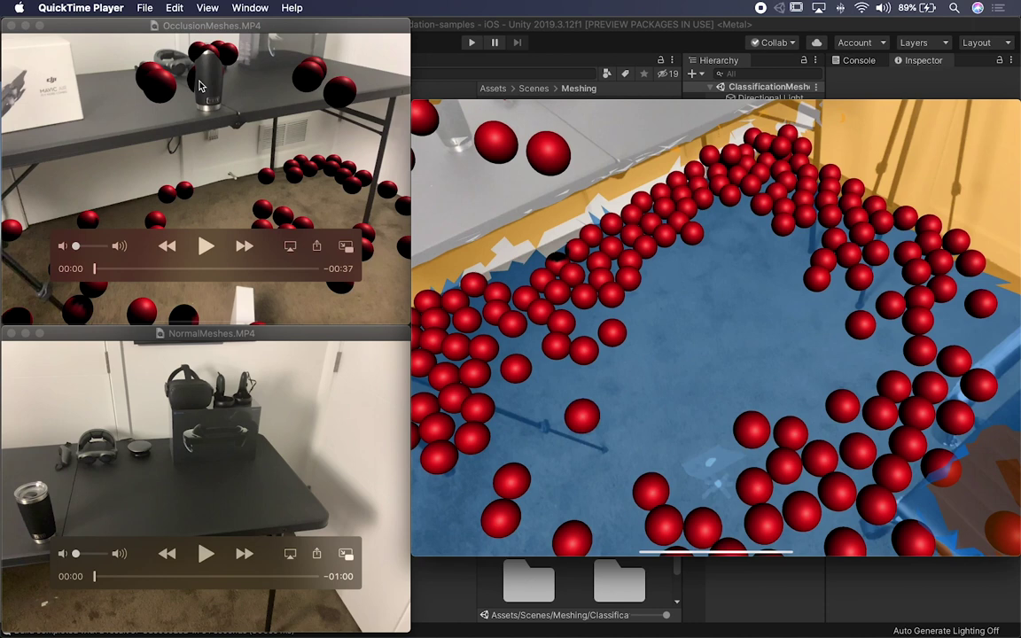
mouse_move(142, 62)
click(205, 245)
mouse_move(559, 270)
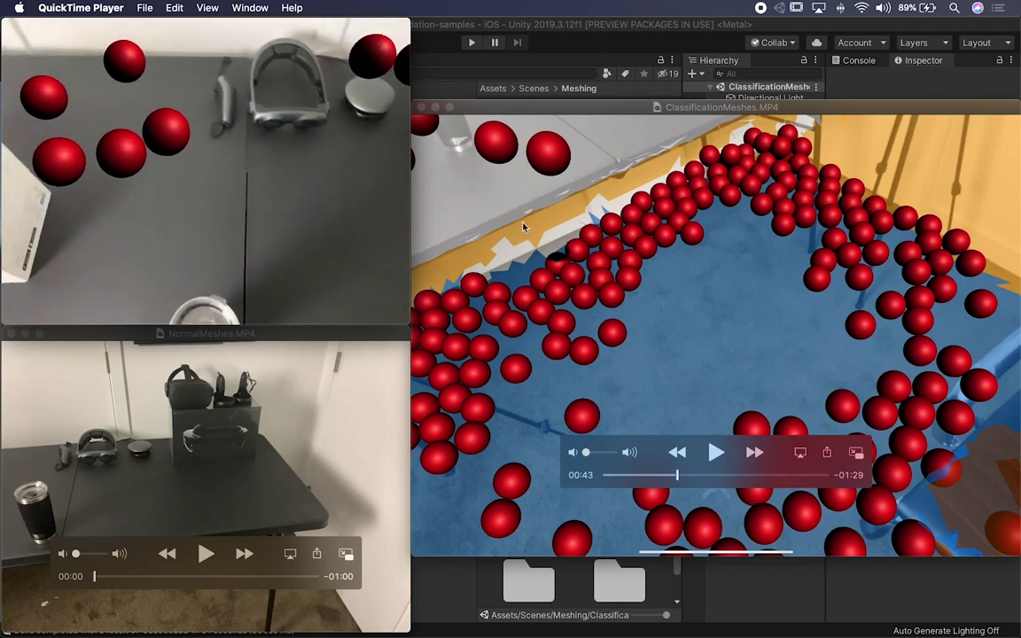
click(204, 247)
mouse_move(164, 269)
mouse_down()
mouse_move(151, 273)
mouse_move(160, 275)
mouse_up()
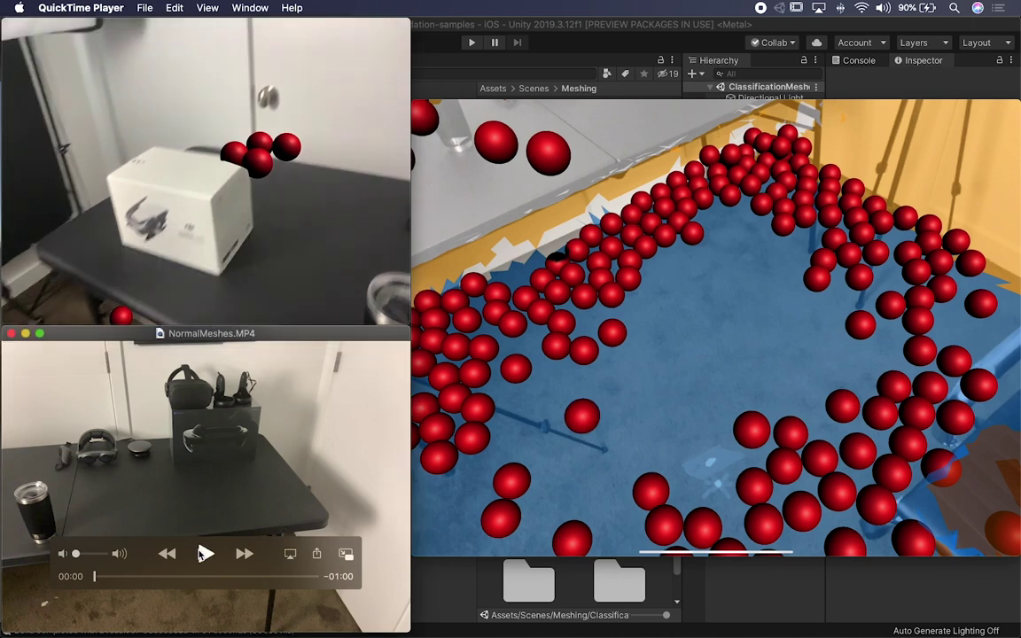
Play the NormalMeshes.MP4 recording to view the mesh overlay, and switch to the Unity editor
click(204, 554)
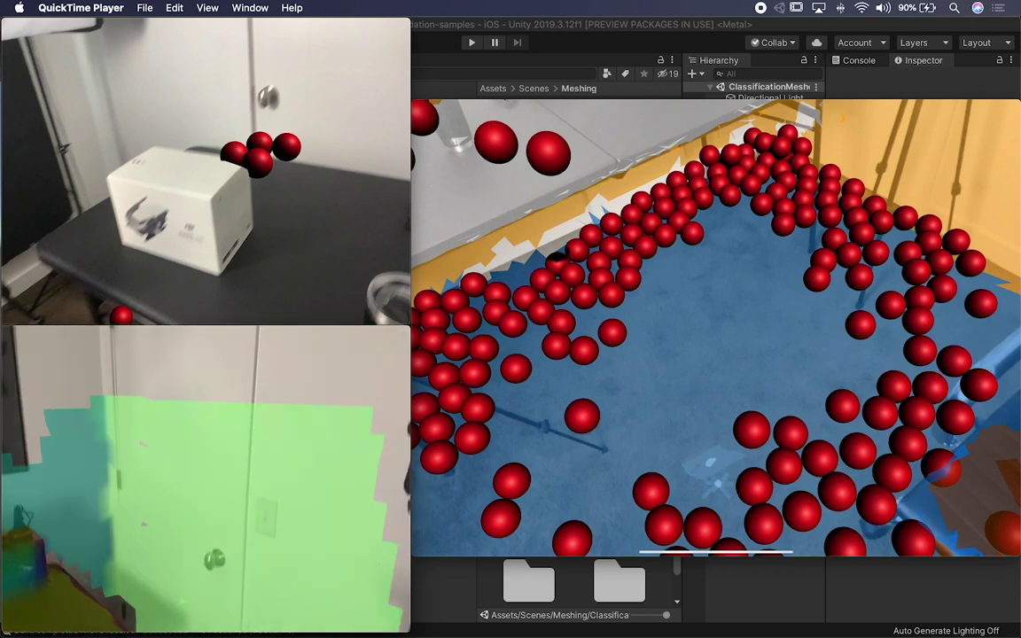
mouse_move(538, 436)
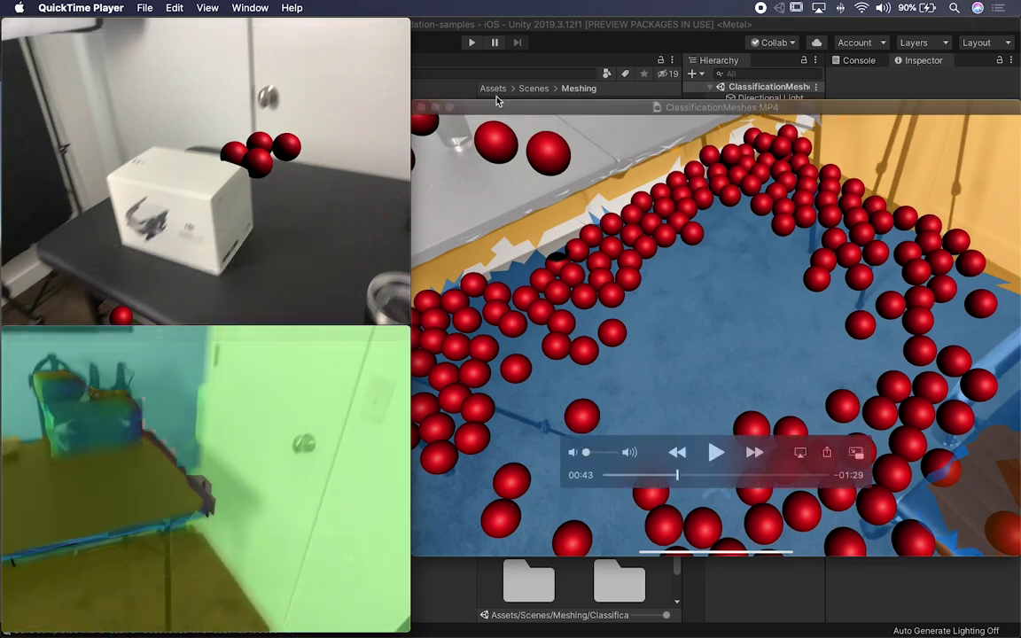
click(550, 29)
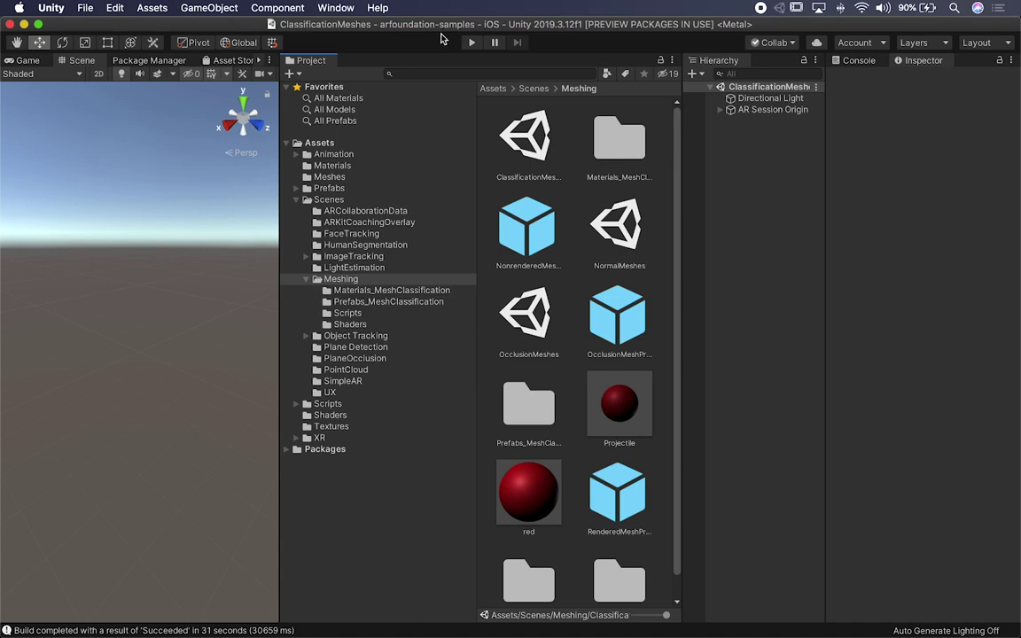
Switch to Chrome and review the arfoundation-samples README on GitHub, from the required packages and versions to the Meshing scene descriptions
key(super+Tab)
key(super+Tab)
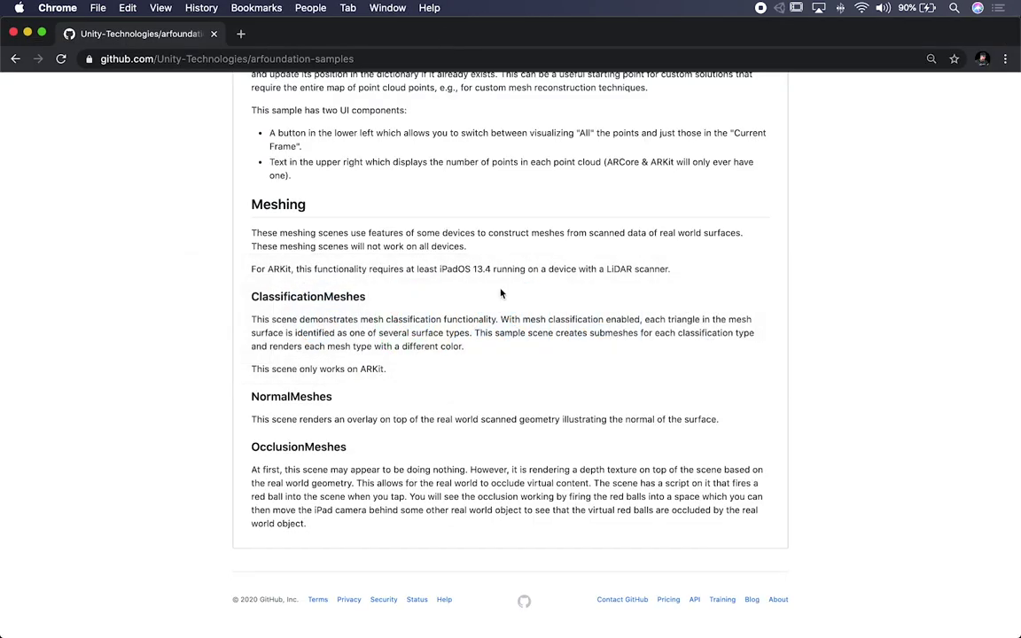
scroll(501, 294, up, 20)
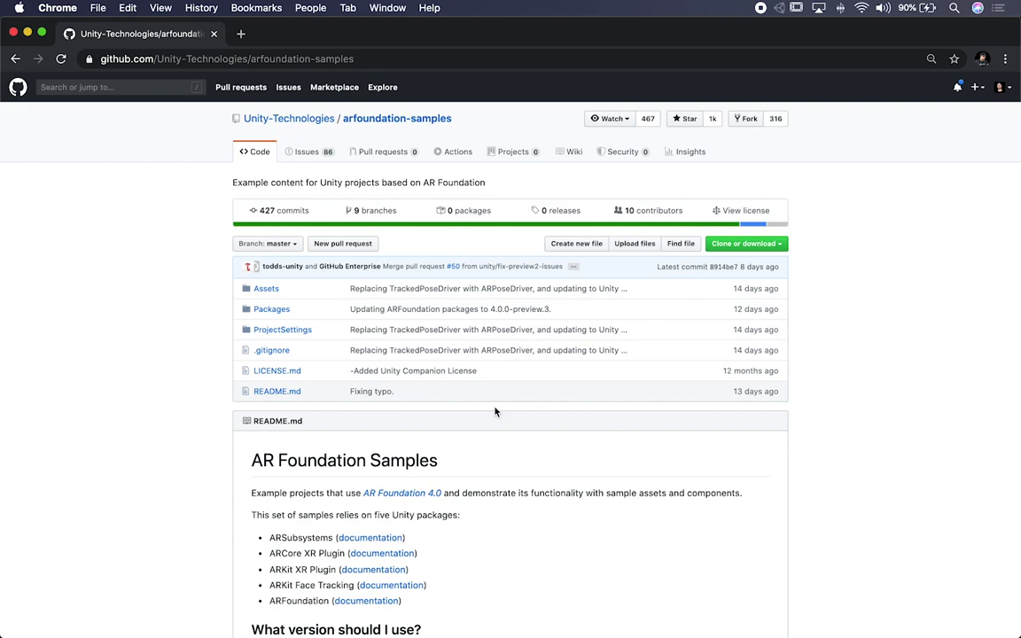
scroll(495, 411, down, 10)
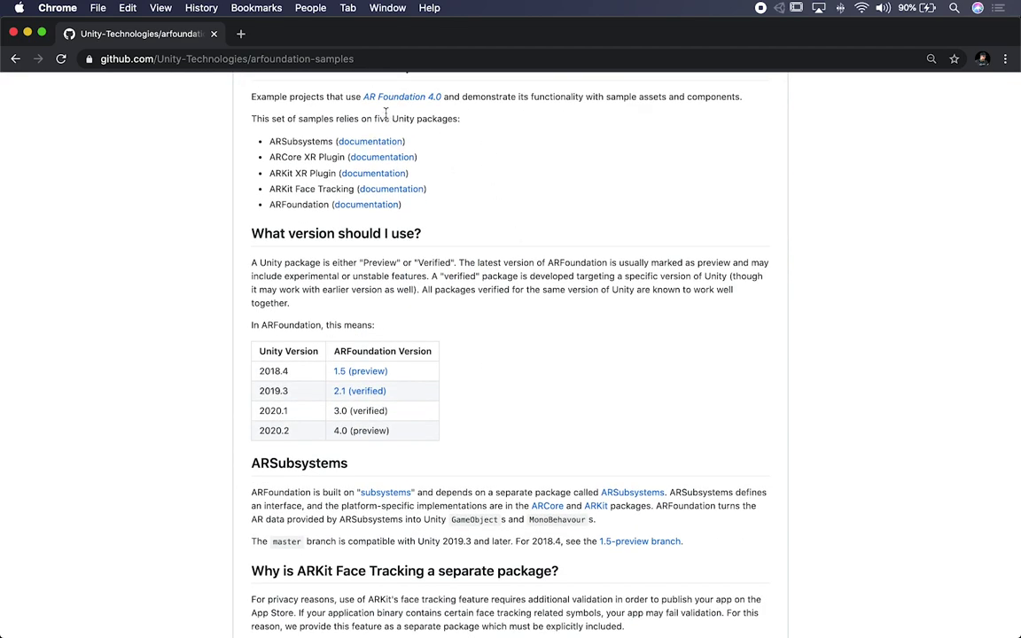
scroll(521, 297, down, 20)
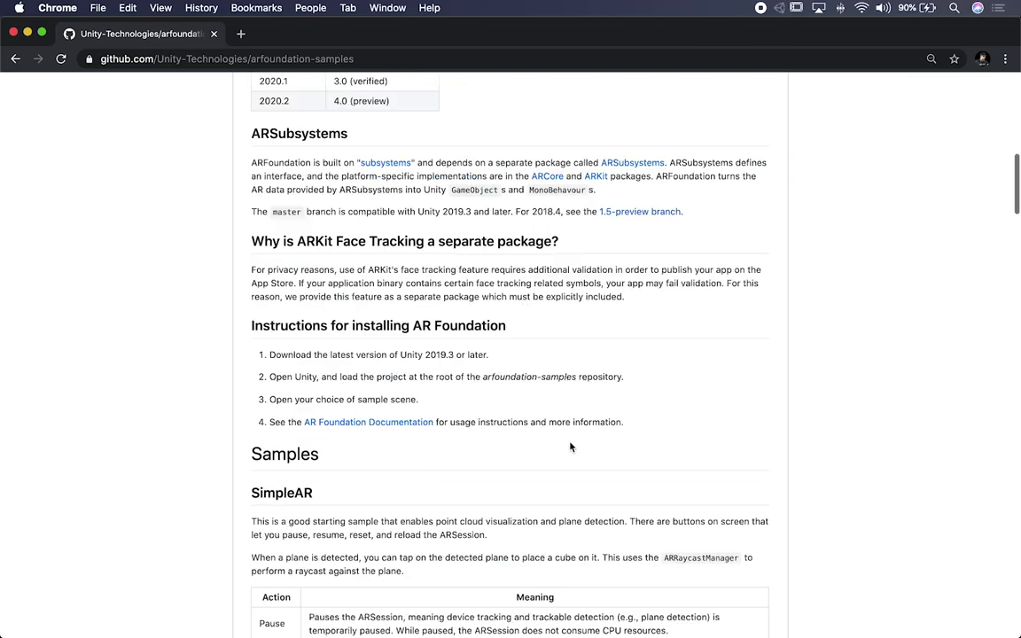
scroll(571, 441, down, 8)
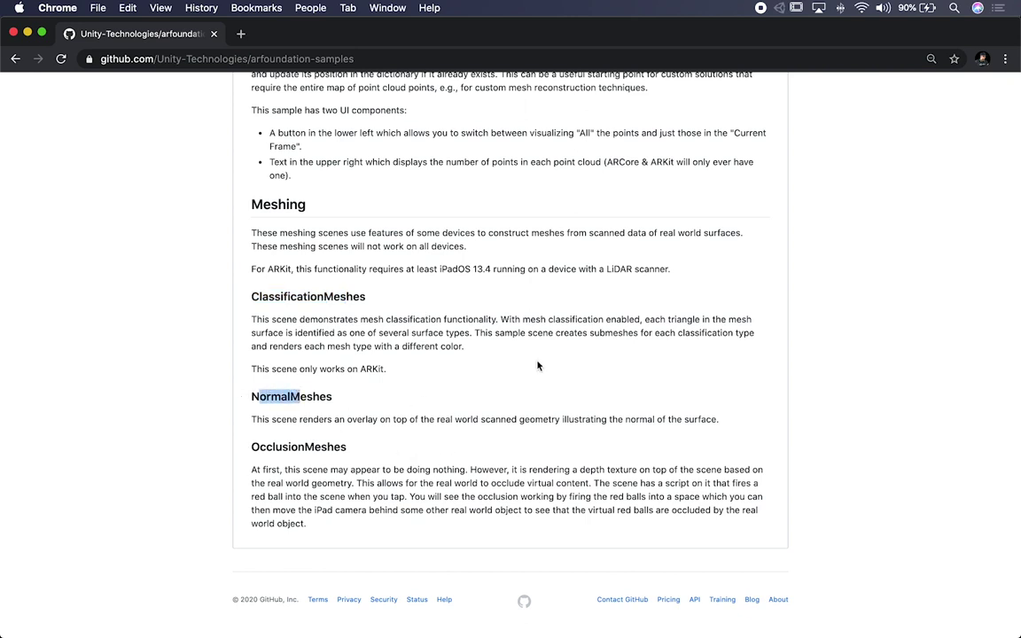
Return to the Unity editor and show the sample folders inside Assets/Scenes
key(super+Tab)
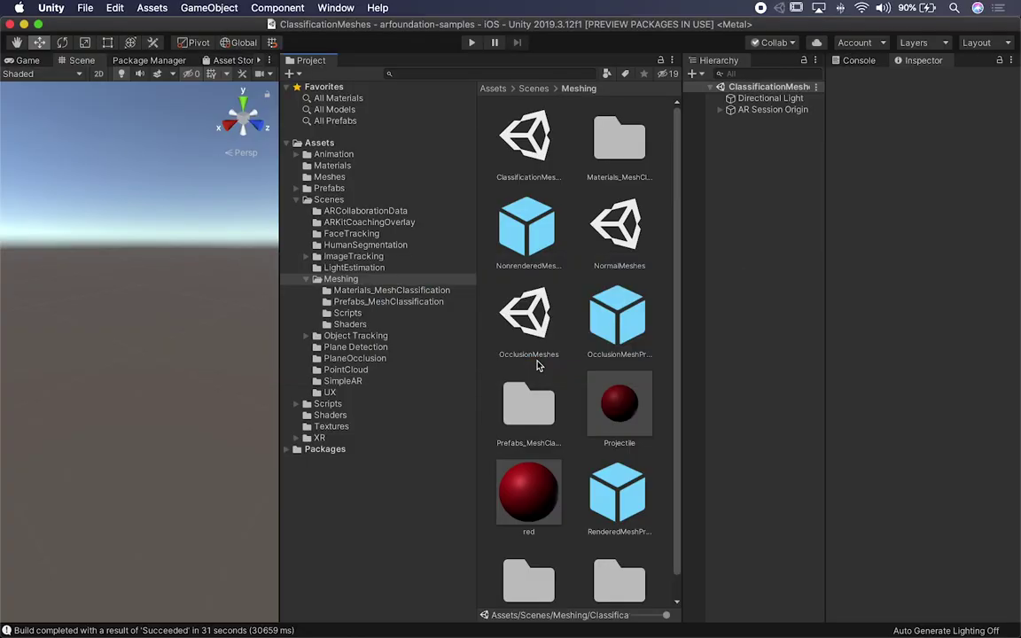
click(298, 200)
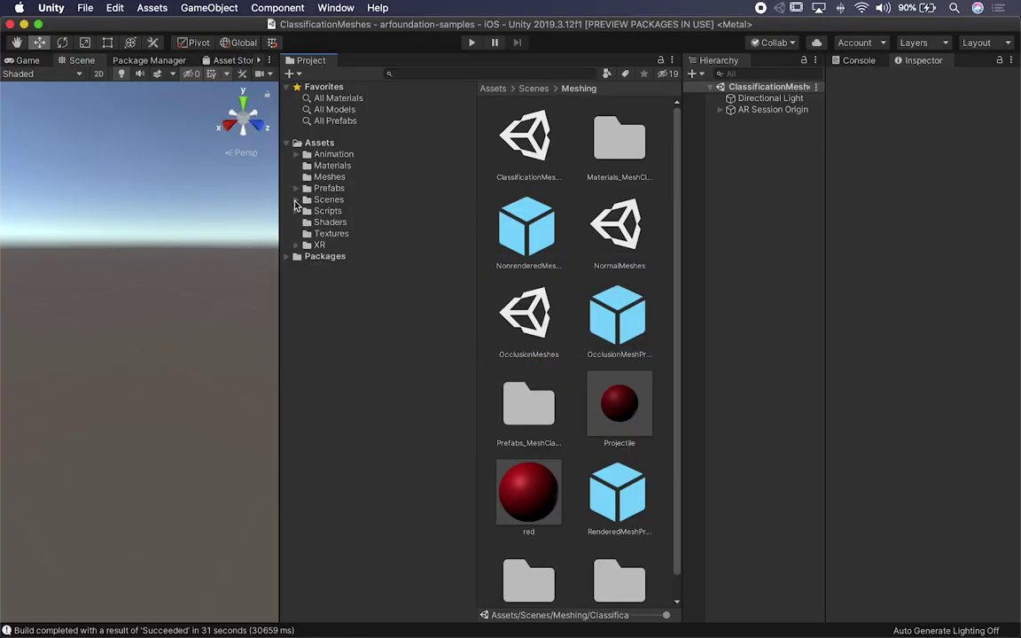
click(298, 201)
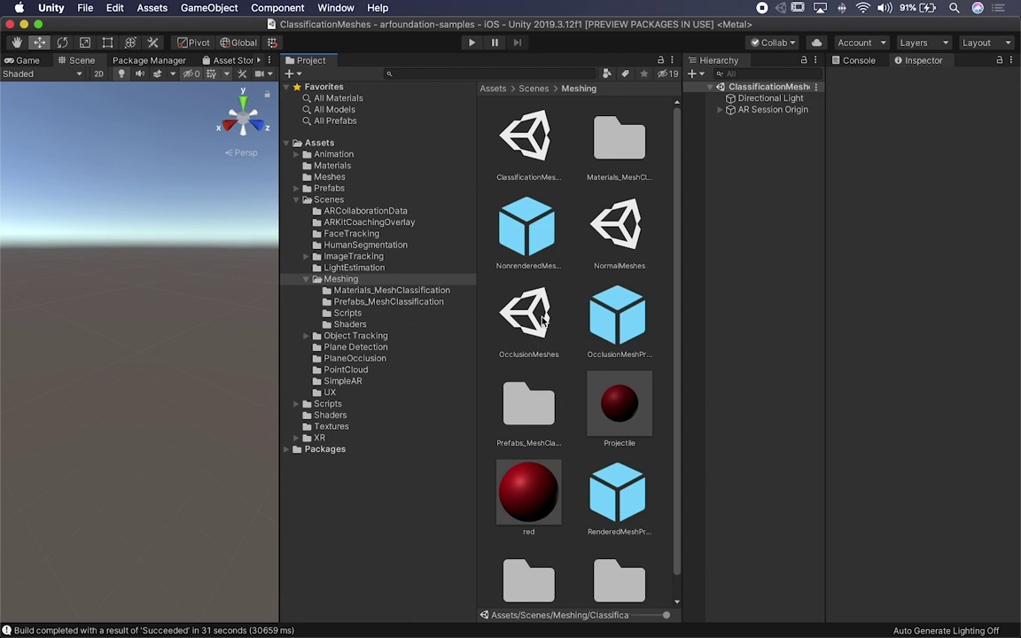
Widen the asset view of the Meshing folder and open its OcclusionMeshes and NormalMeshes scenes in turn
click(533, 133)
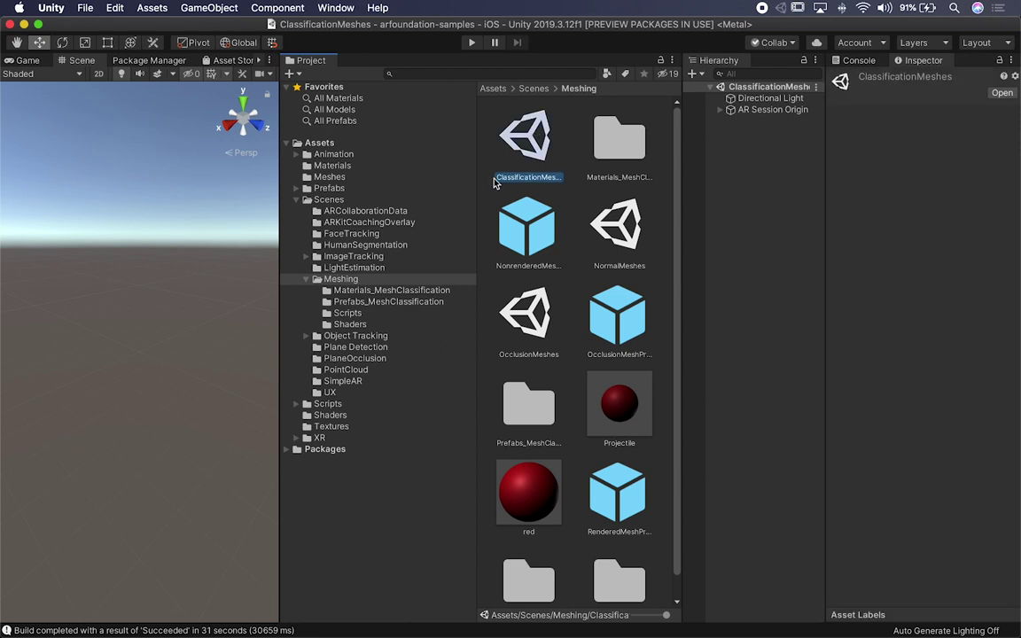
drag(477, 177, 384, 179)
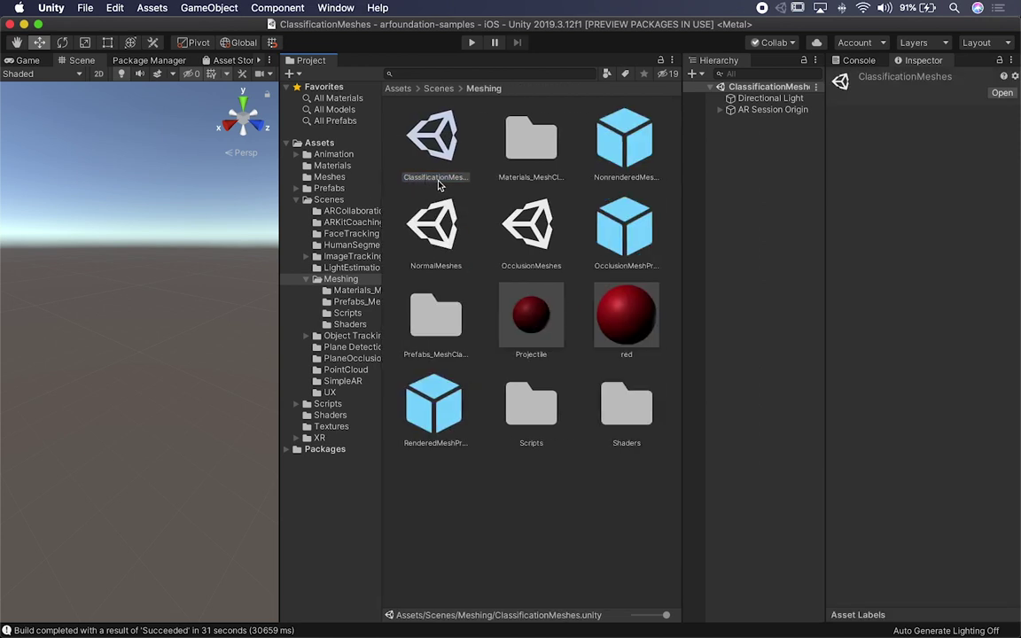
click(497, 219)
double_click(429, 227)
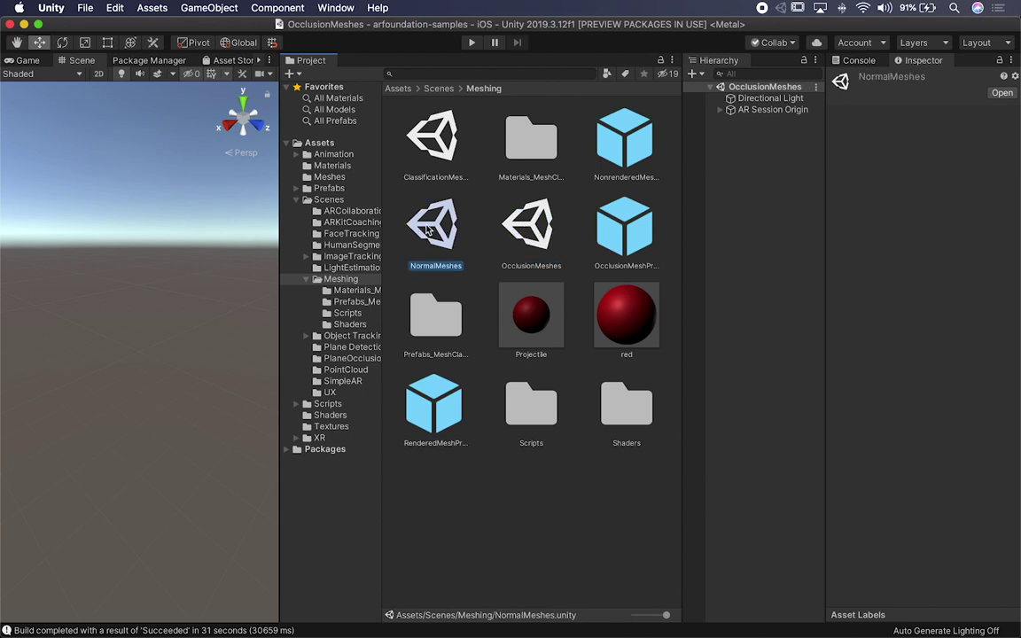
Examine which Meshing scenes are included in the iOS build in Build Settings, and close the window unchanged
click(85, 7)
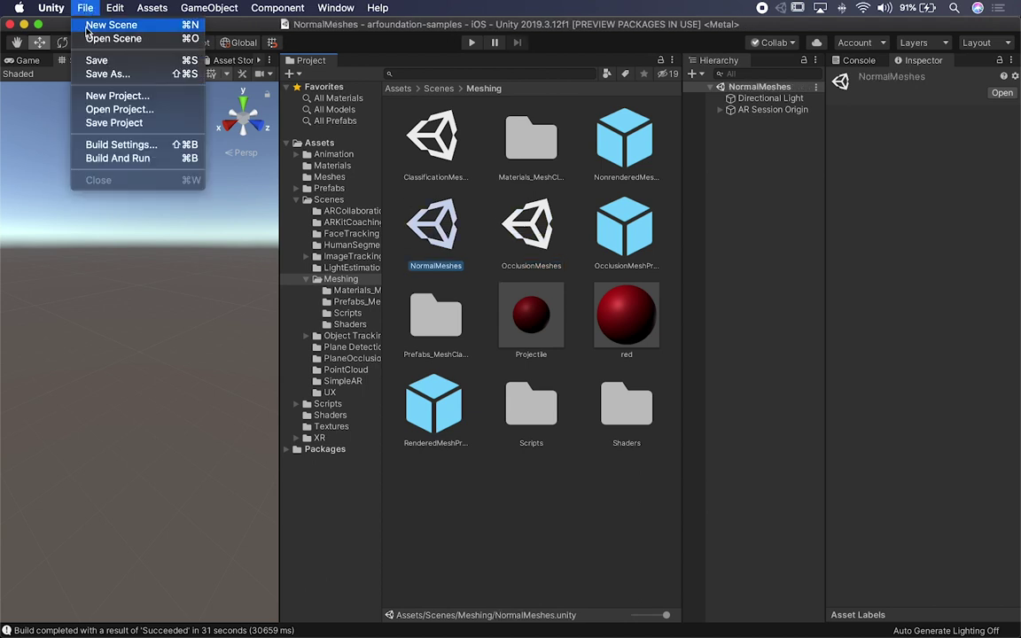
click(92, 146)
scroll(265, 91, down, 10)
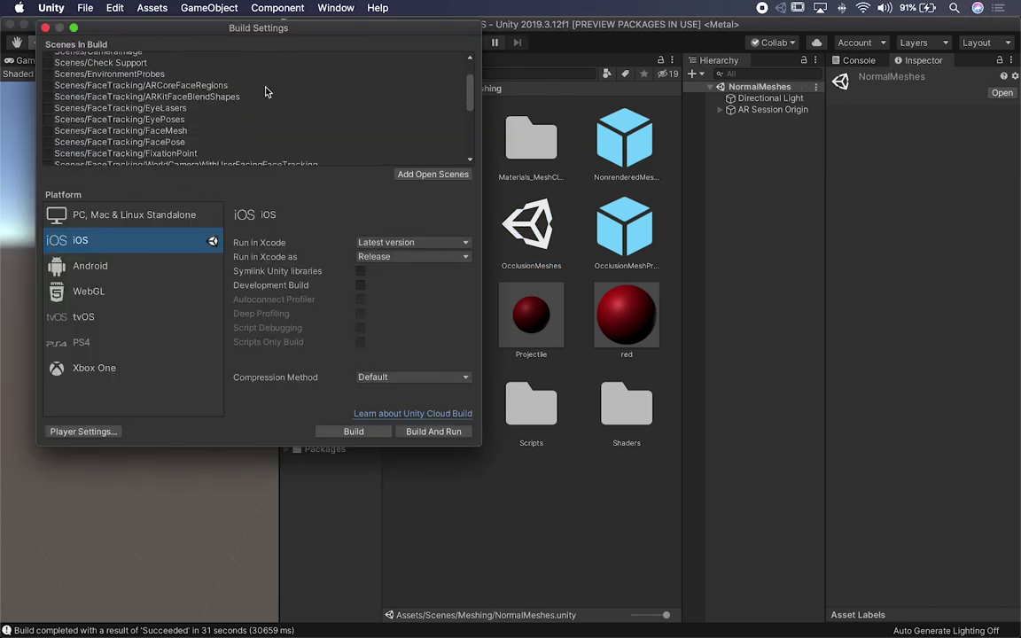
scroll(84, 91, up, 2)
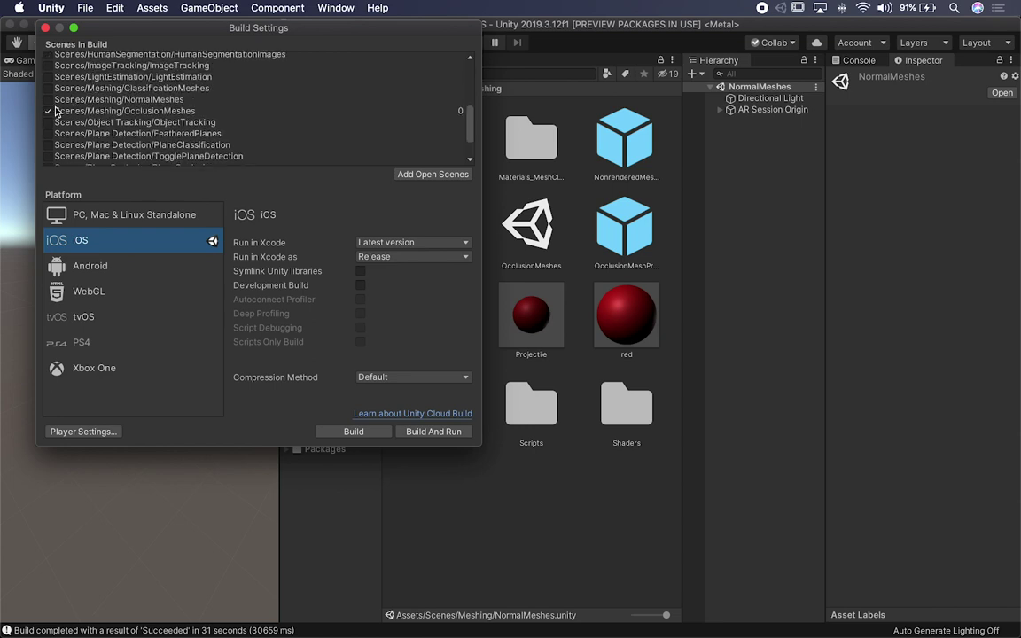
scroll(51, 99, up, 1)
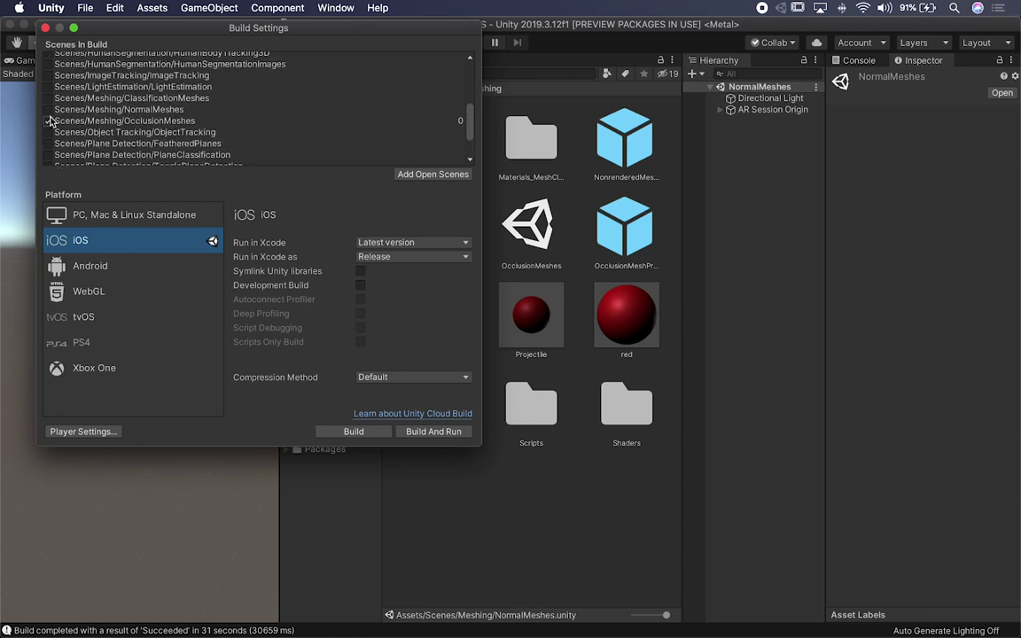
click(47, 29)
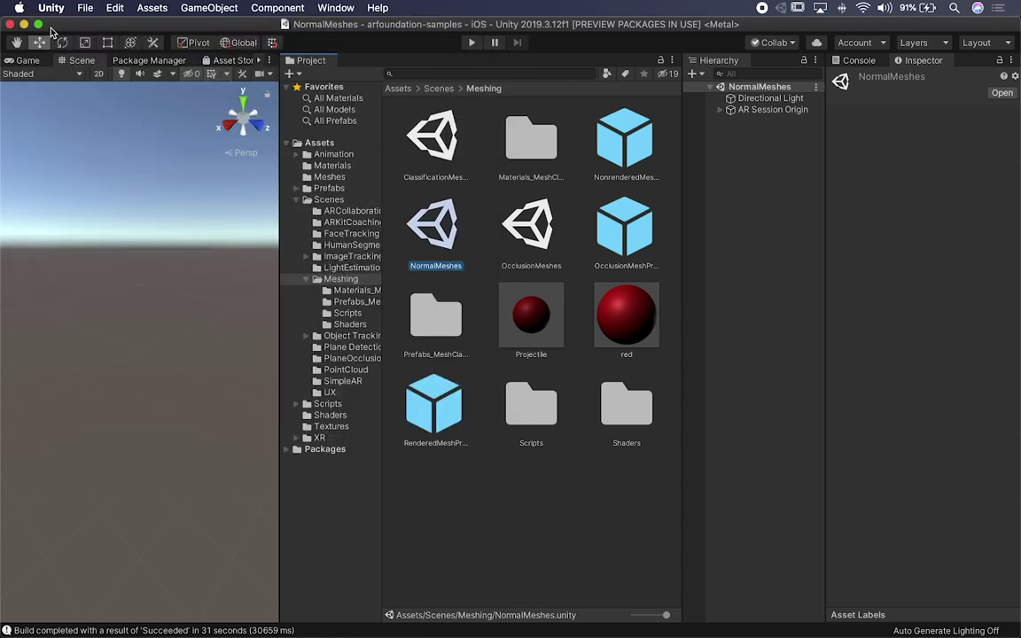
Open the ClassificationMeshes scene and display the Meshing folder's assets as a compact list
double_click(449, 134)
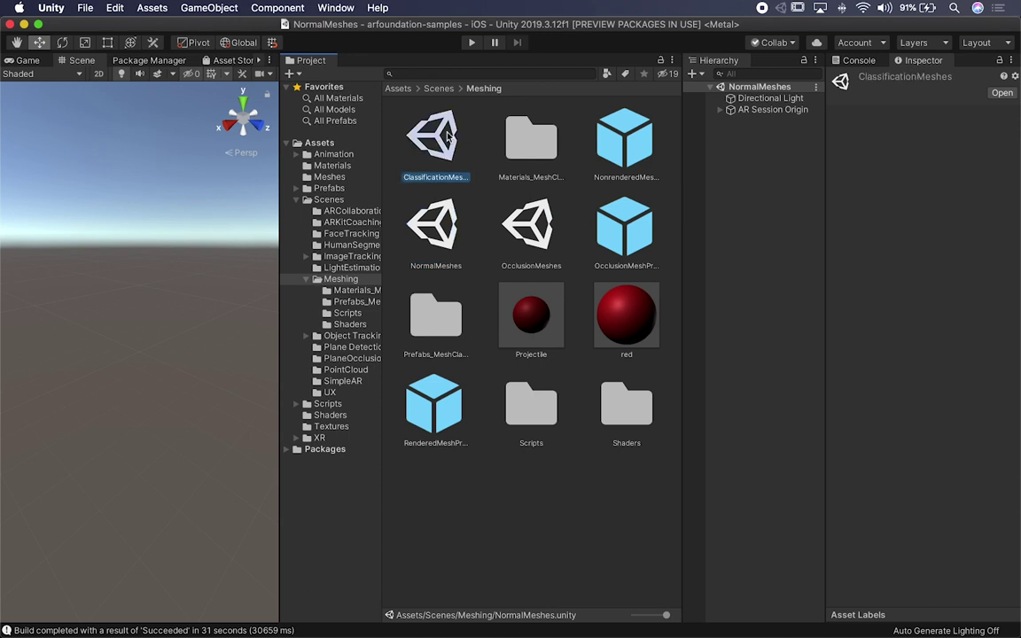
drag(659, 615, 634, 615)
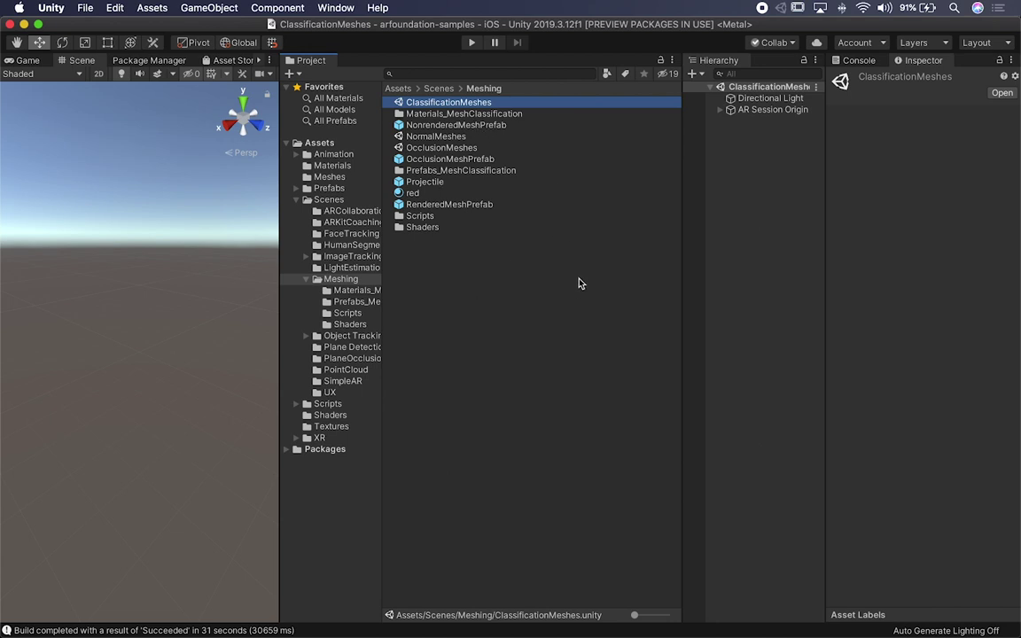
Resize the editor layout to give the Hierarchy and the Inspector more width
drag(679, 192, 598, 191)
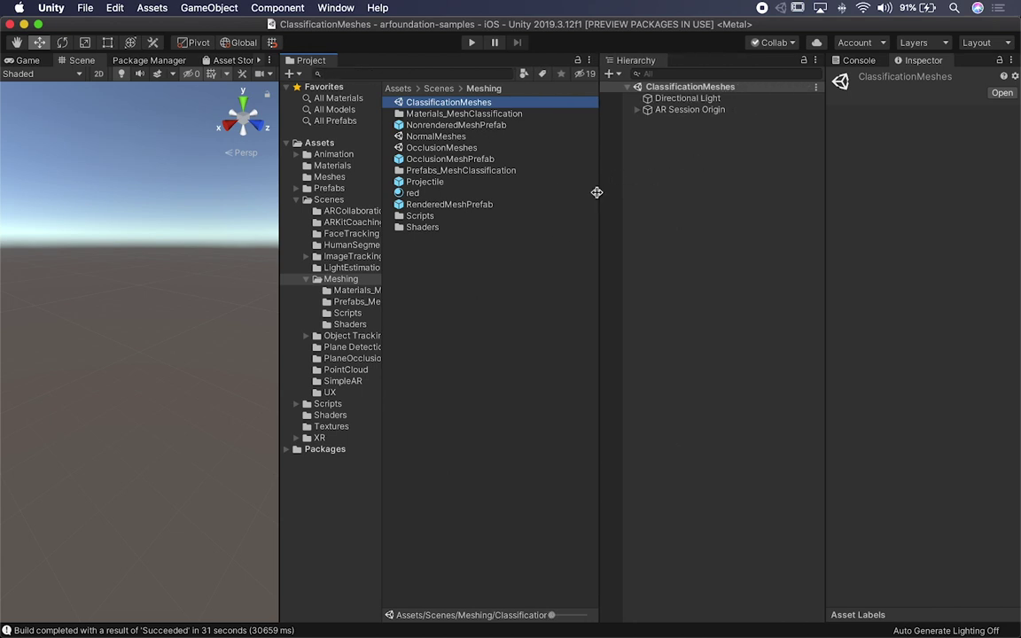
click(826, 178)
drag(826, 179, 773, 177)
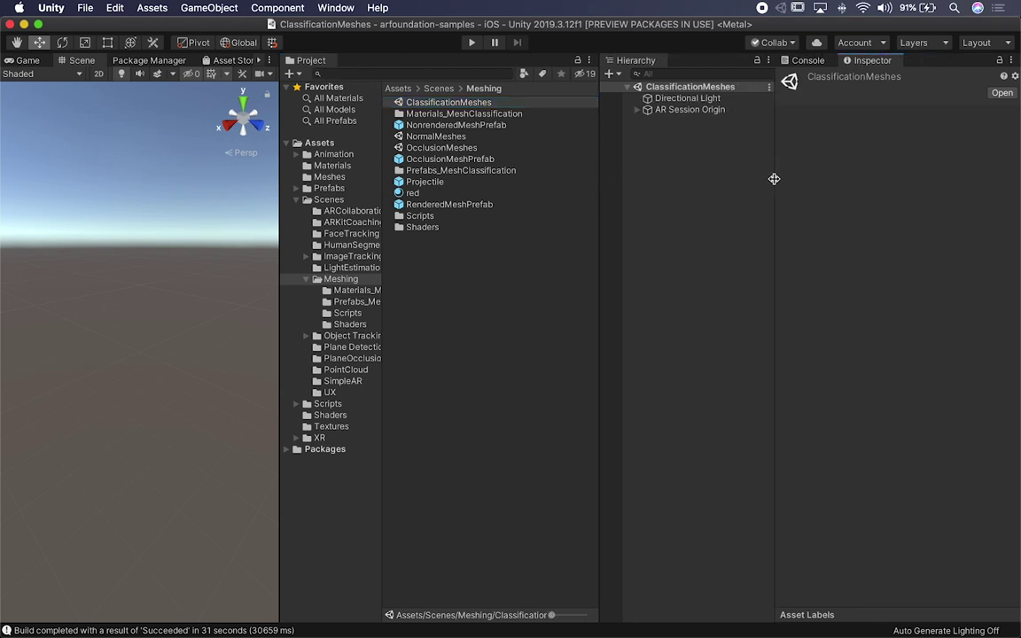
Inspect the components of AR Session Origin and expand it to show its child objects
click(691, 109)
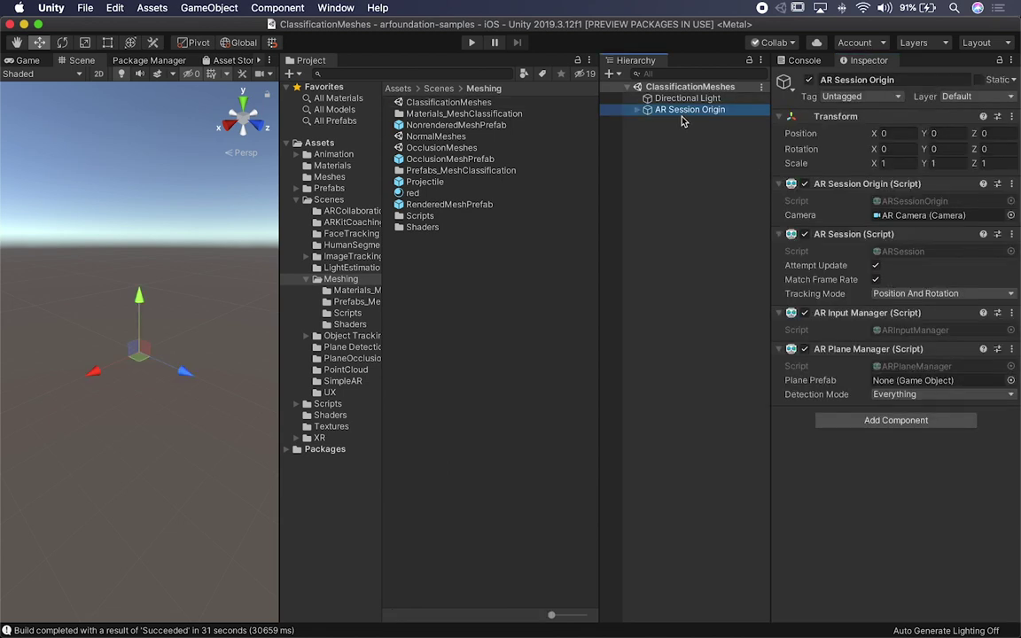
click(637, 111)
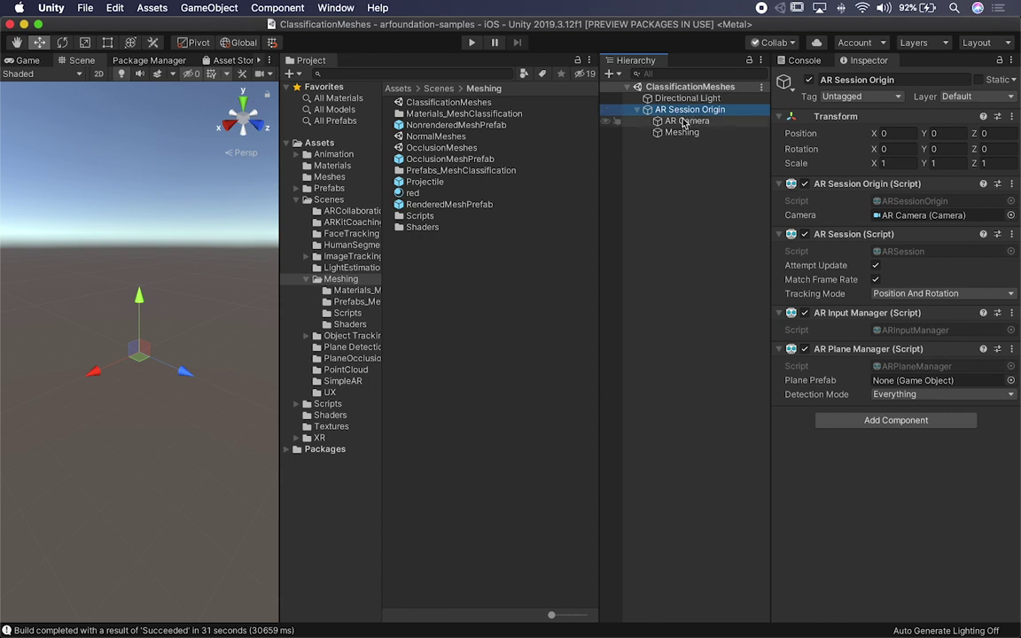
Widen the Inspector for the Meshing object and examine its ARMeshManager settings, locating the assigned mesh prefab in the project
click(674, 133)
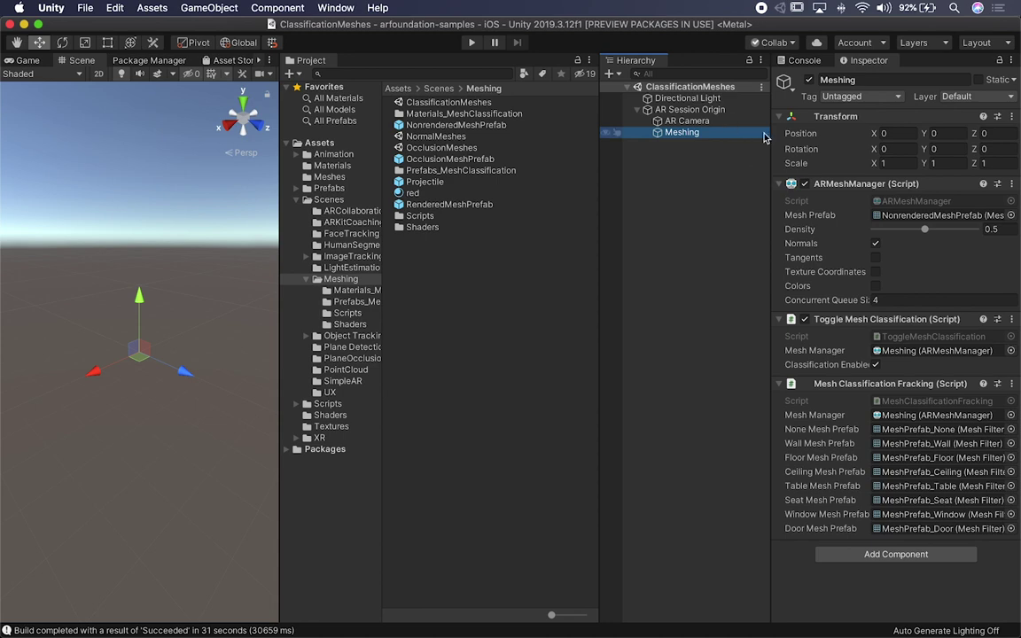
drag(770, 136, 672, 144)
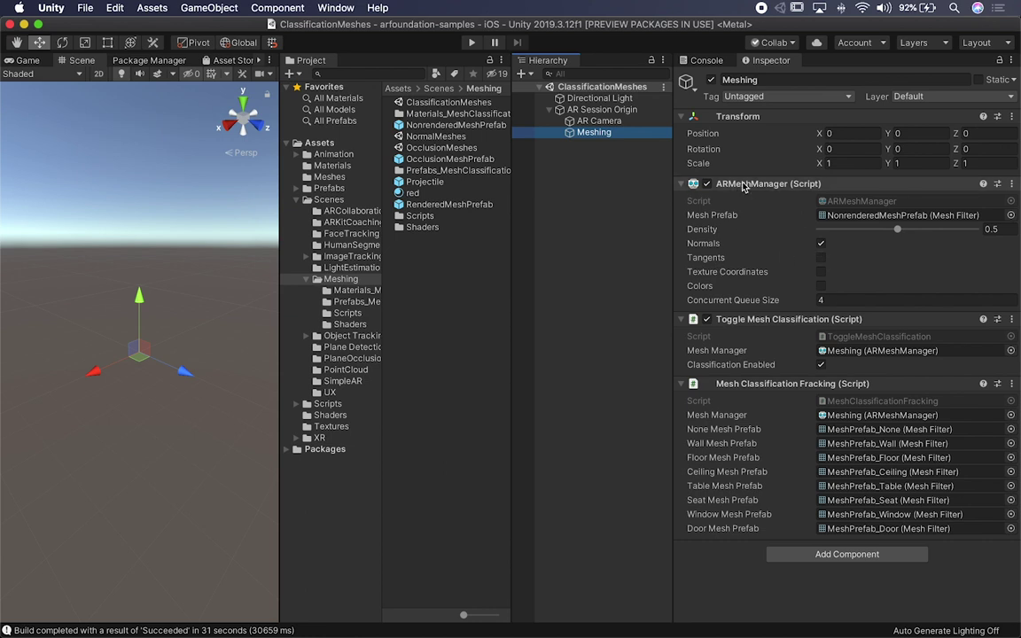
click(851, 215)
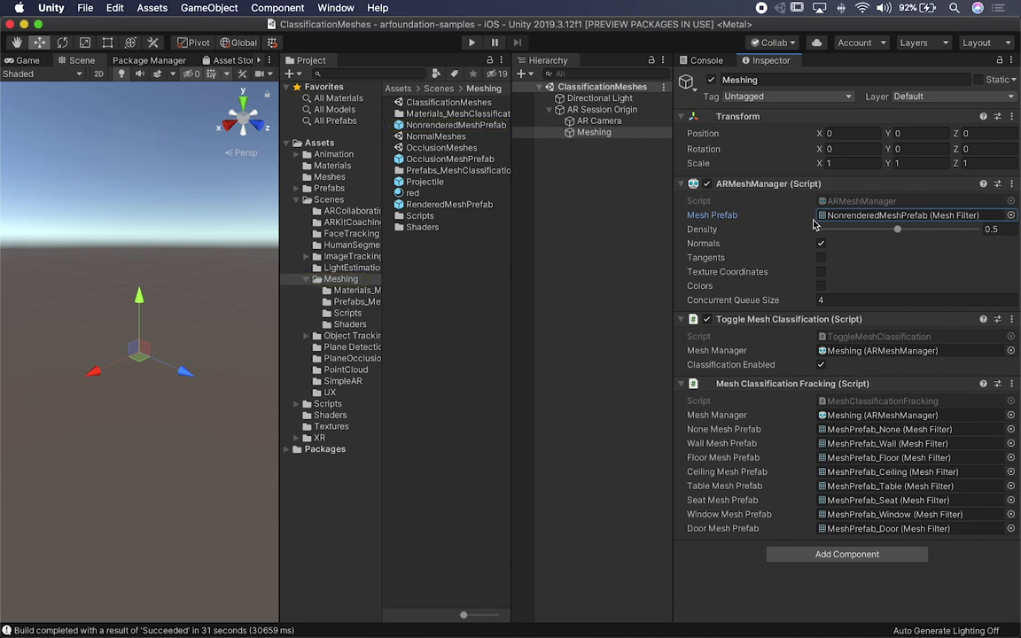
mouse_move(734, 211)
mouse_move(712, 234)
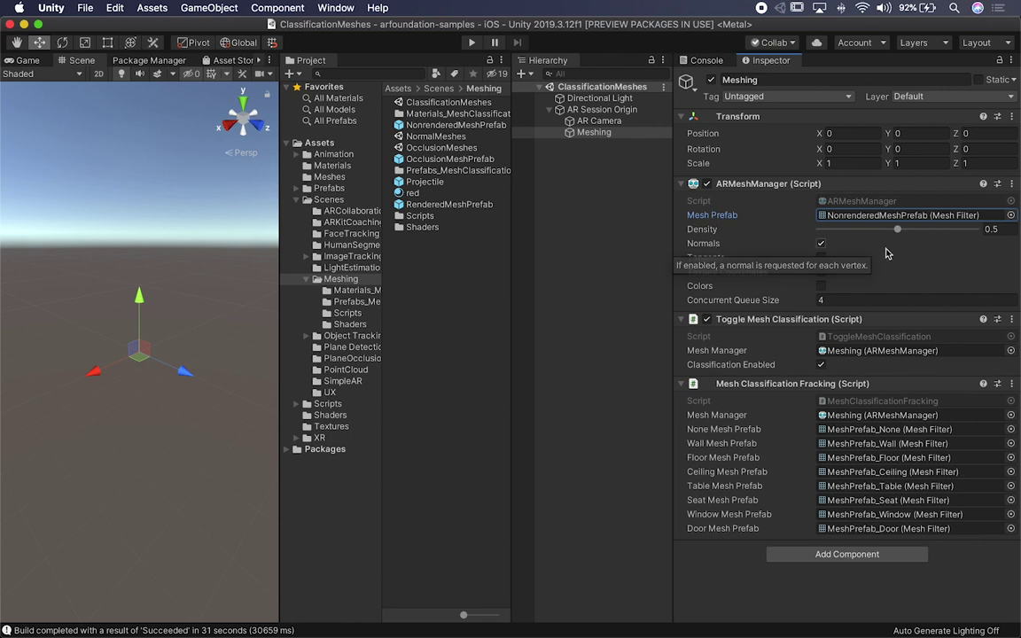
click(847, 301)
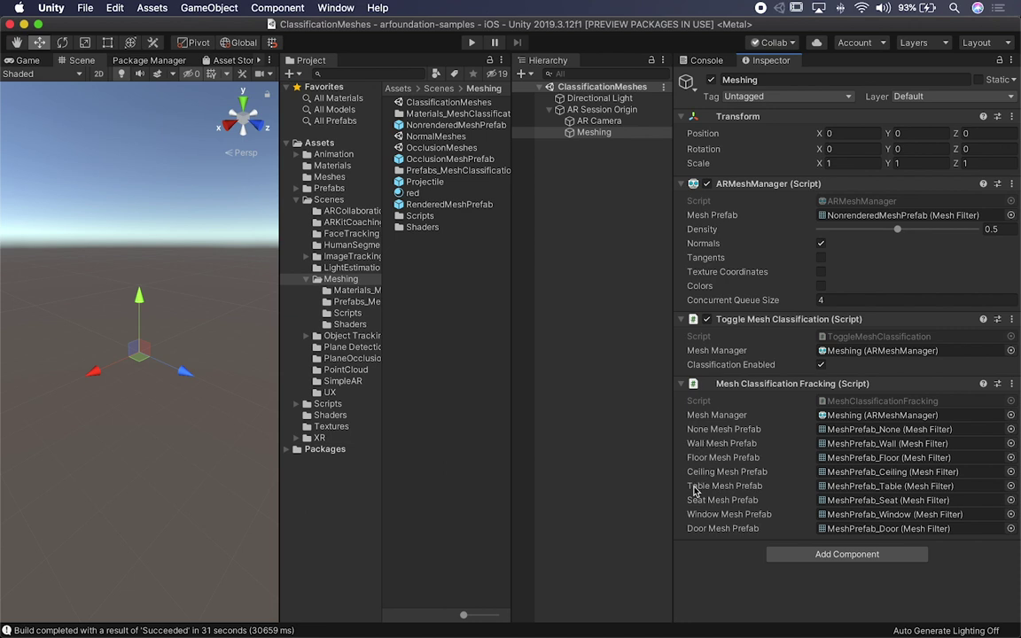
Locate the None mesh prefab's asset and inspect the materials of the Ceiling, Door and Floor mesh prefabs
click(886, 429)
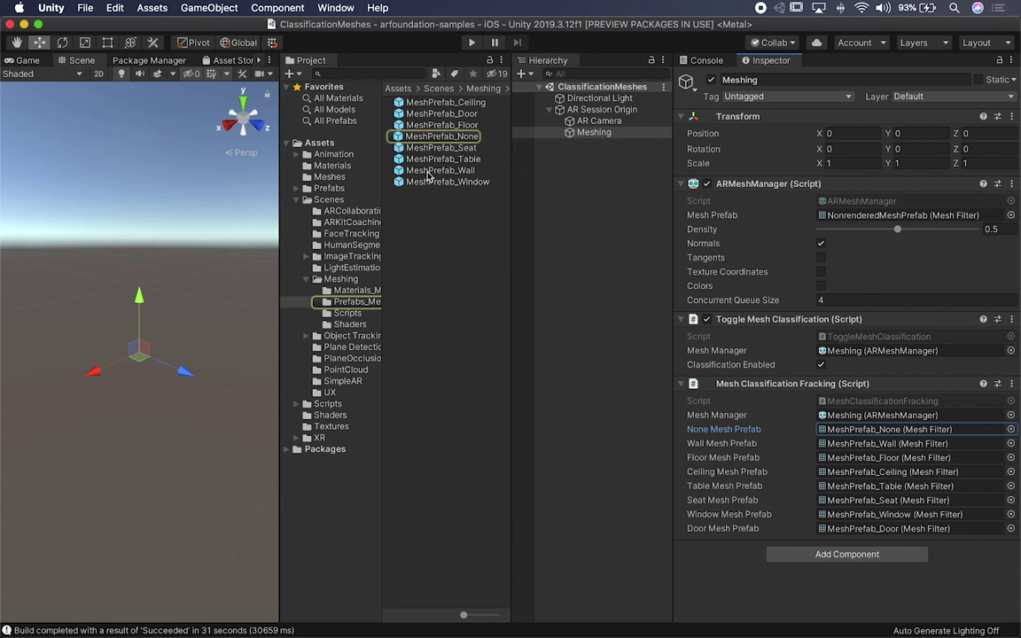
click(458, 103)
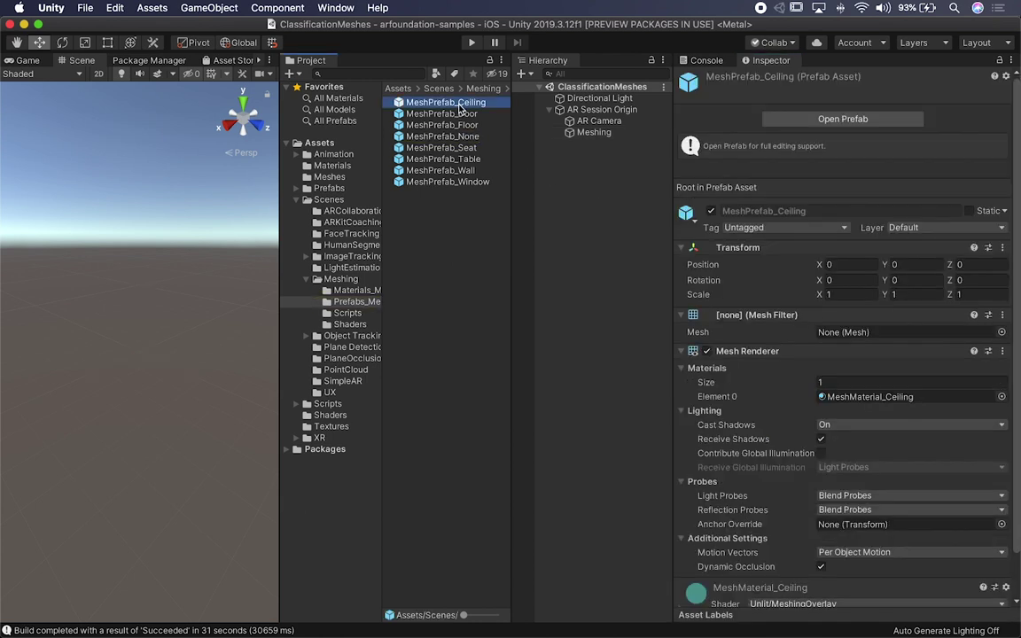
scroll(709, 399, down, 2)
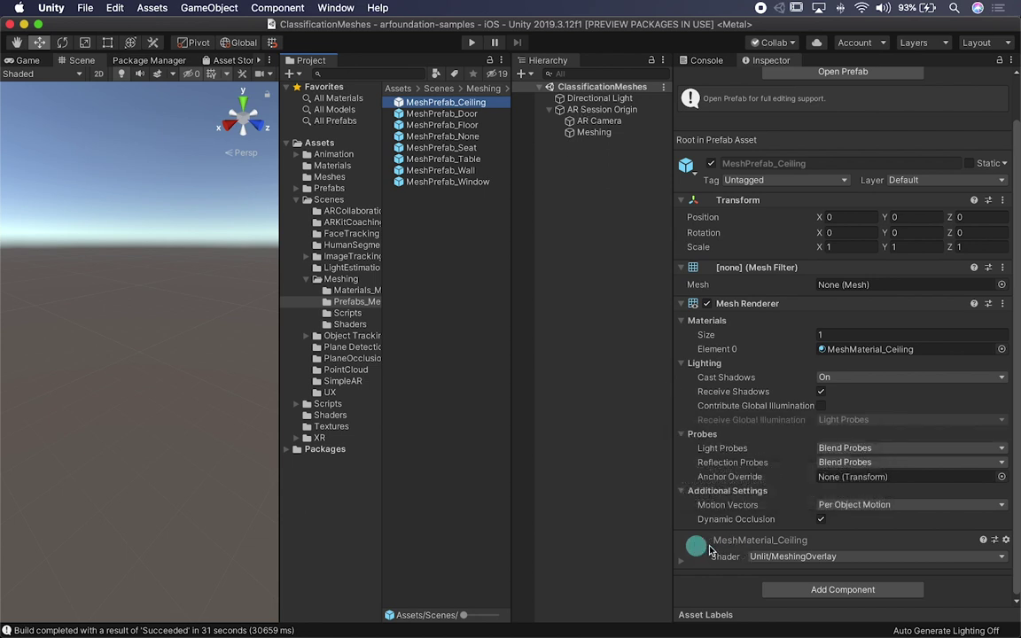
click(446, 116)
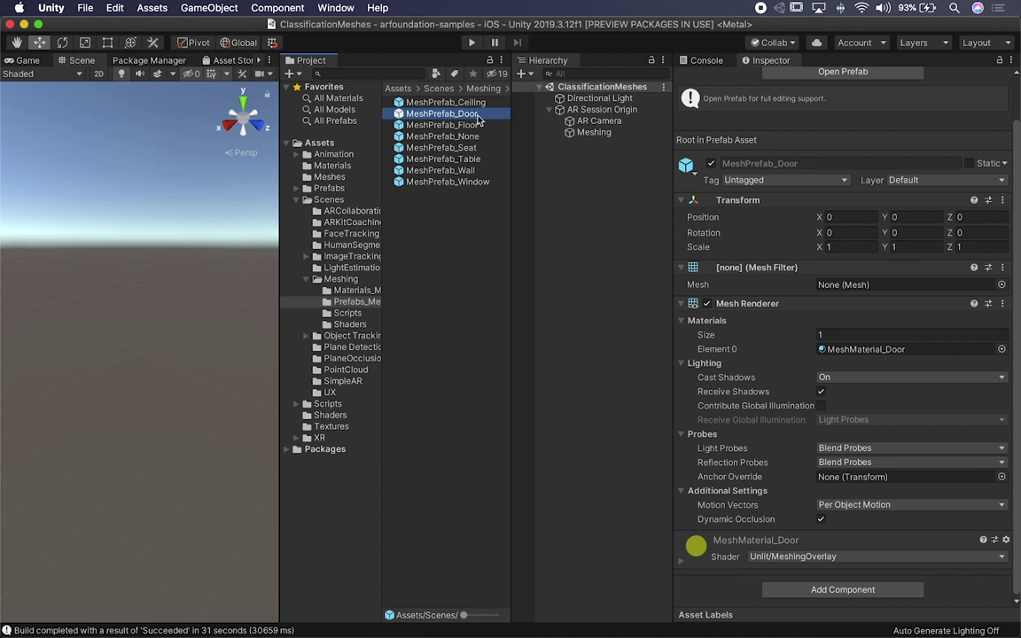
click(430, 125)
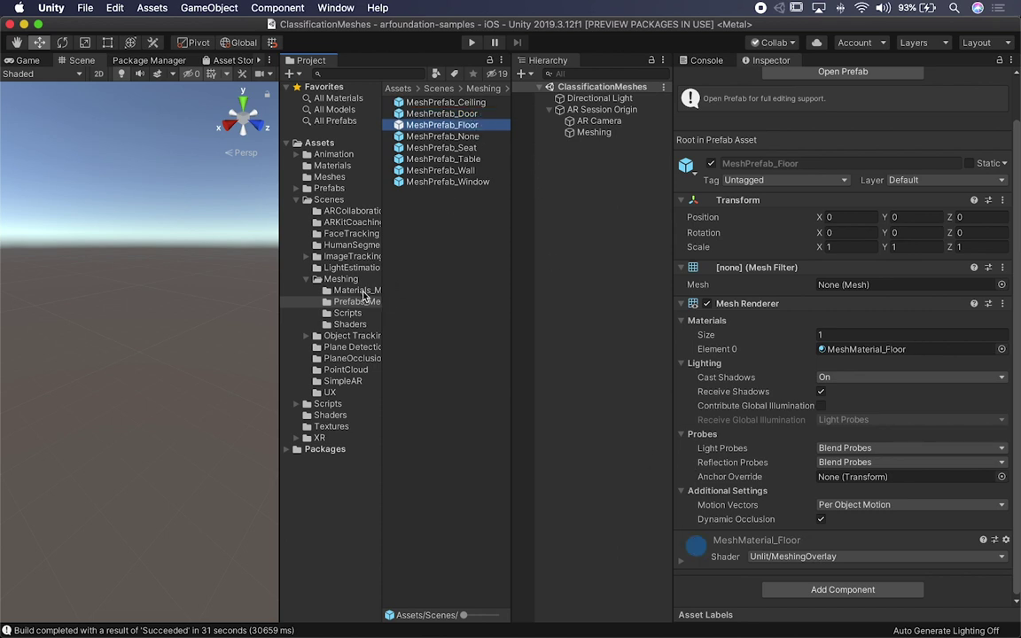
Show the Materials_MeshClassification folder in a wider Project area and look through the materials from MeshMaterial_Ceiling to MeshMaterial_Wall
click(354, 291)
drag(280, 228, 144, 228)
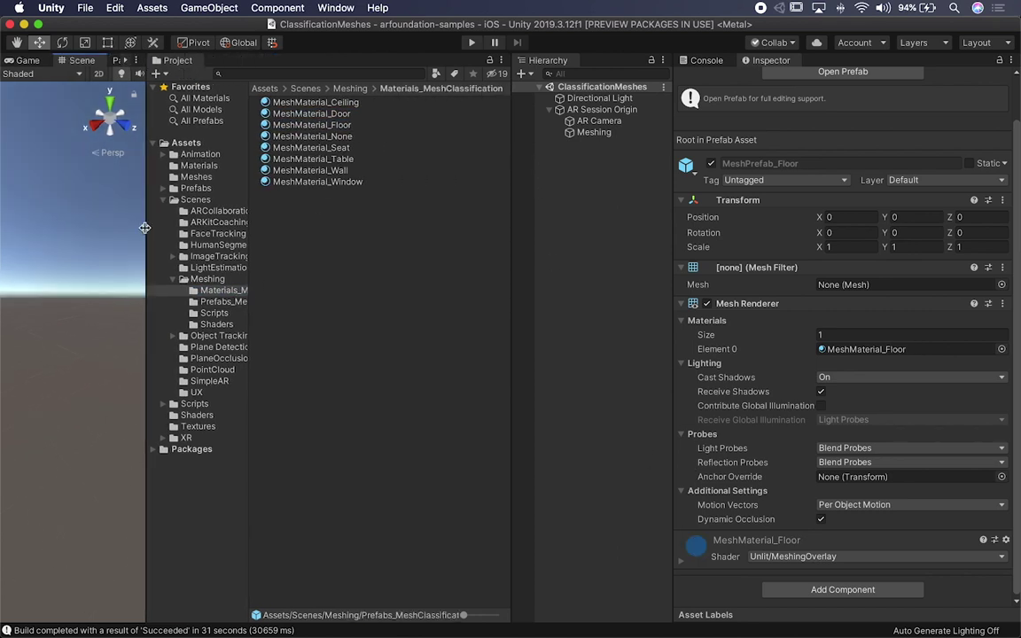
click(308, 103)
key(Down)
key(Down)
key(Down)
key(Down)
key(Down)
key(Down)
key(Up)
key(Up)
key(Up)
key(Up)
key(Up)
key(Up)
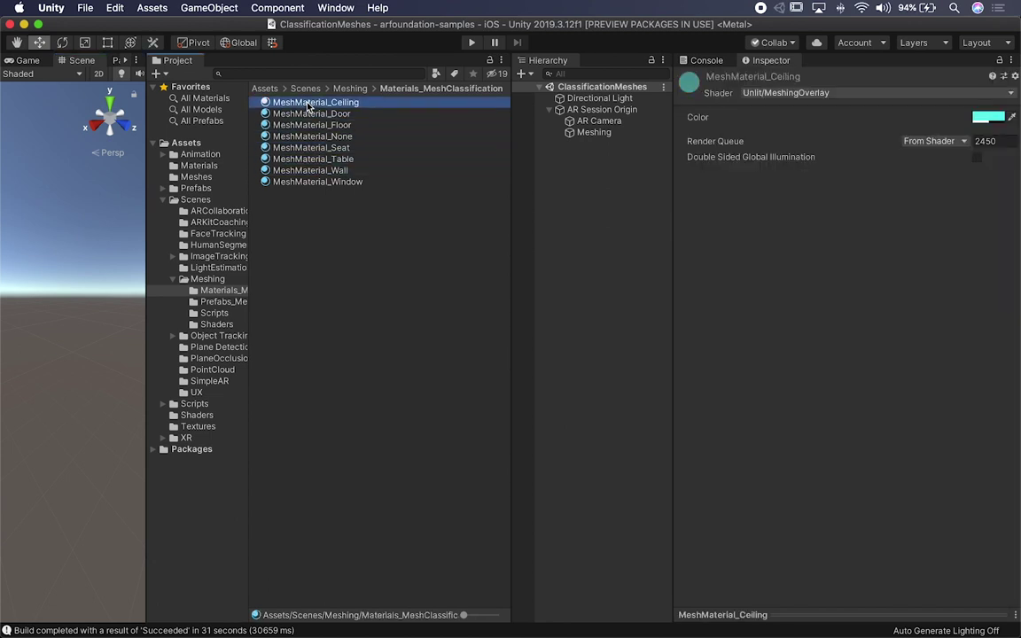
Open the MeshClassificationFracking script assigned to the Meshing object and bring it up in Visual Studio Code
click(561, 109)
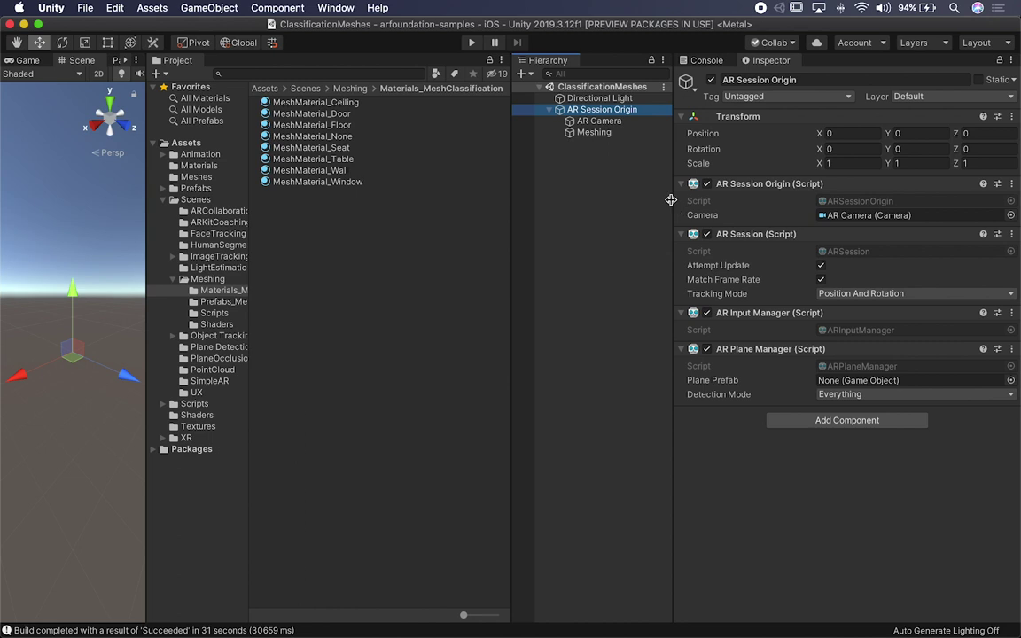
click(592, 132)
click(860, 402)
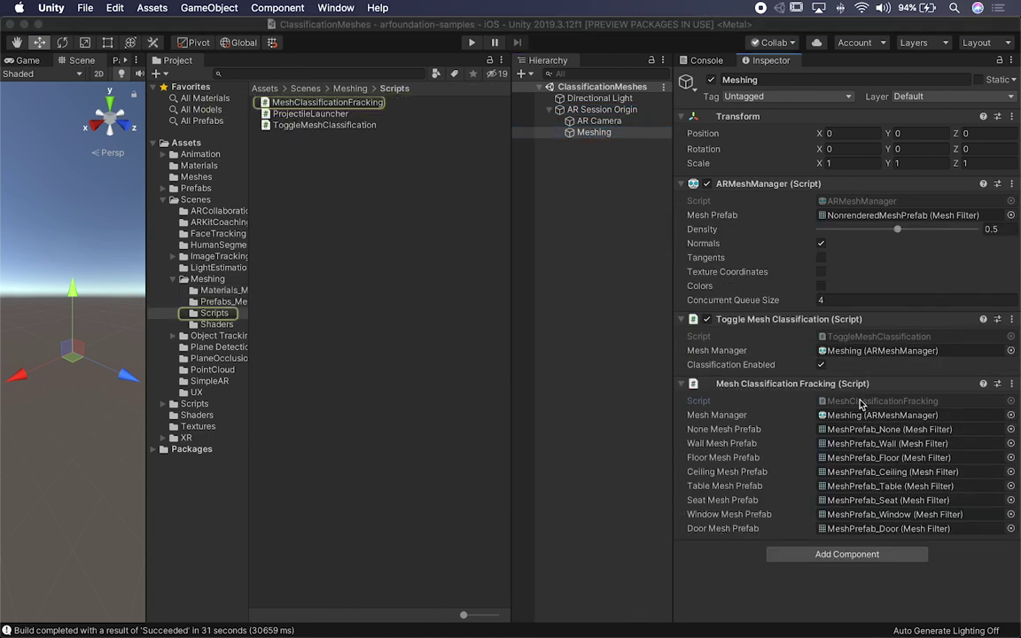
key(super+Tab)
key(super+Tab)
key(super+Tab)
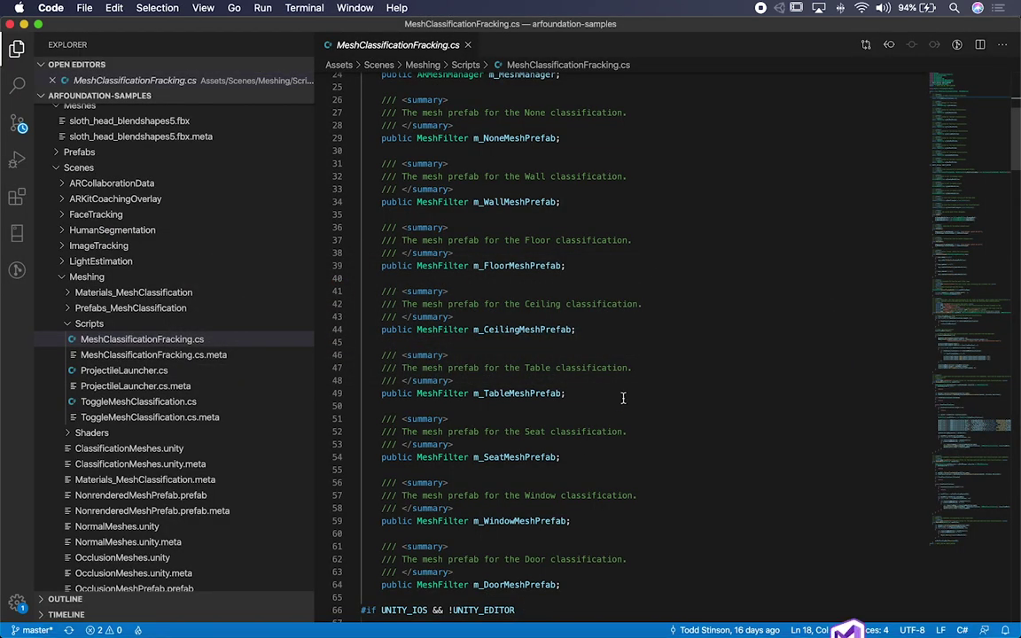
Examine the classification count, mesh manager and mesh prefab declarations at the start of the MeshClassificationFracking class
click(623, 398)
scroll(707, 315, up, 10)
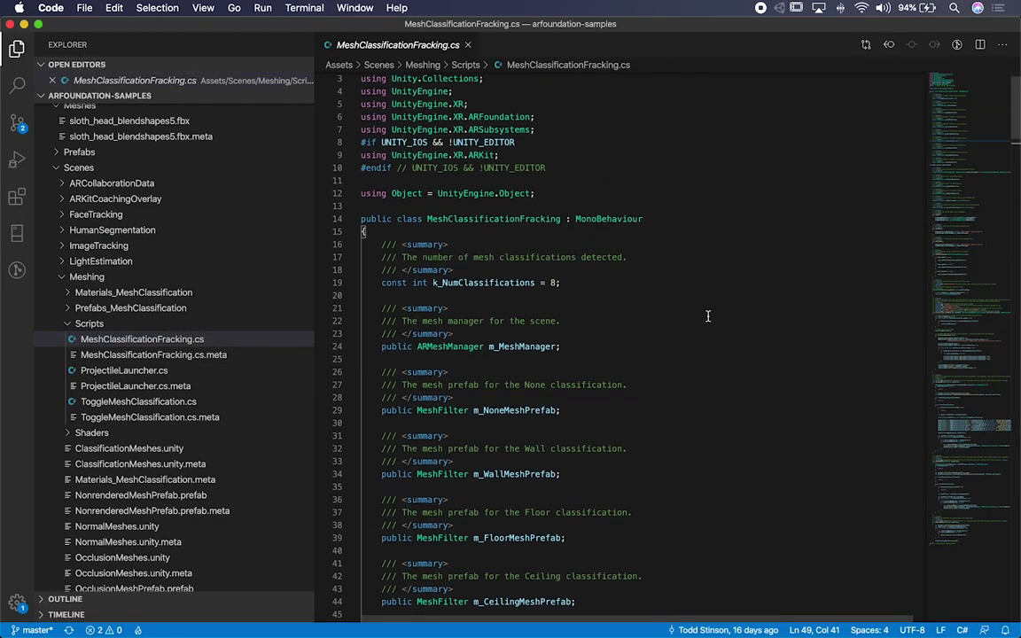
scroll(707, 315, down, 3)
click(682, 257)
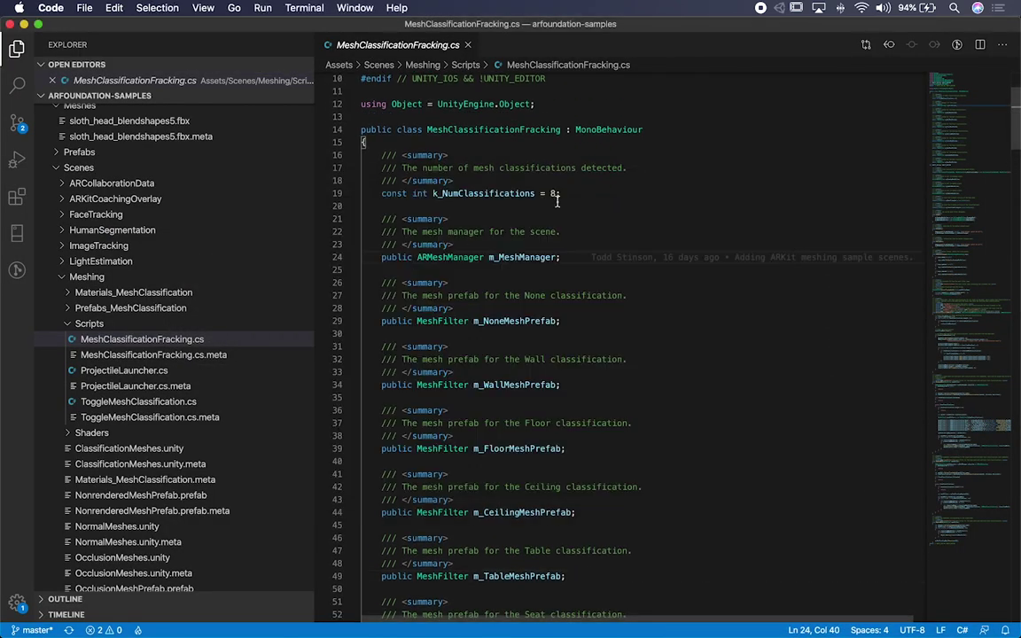
scroll(557, 201, down, 4)
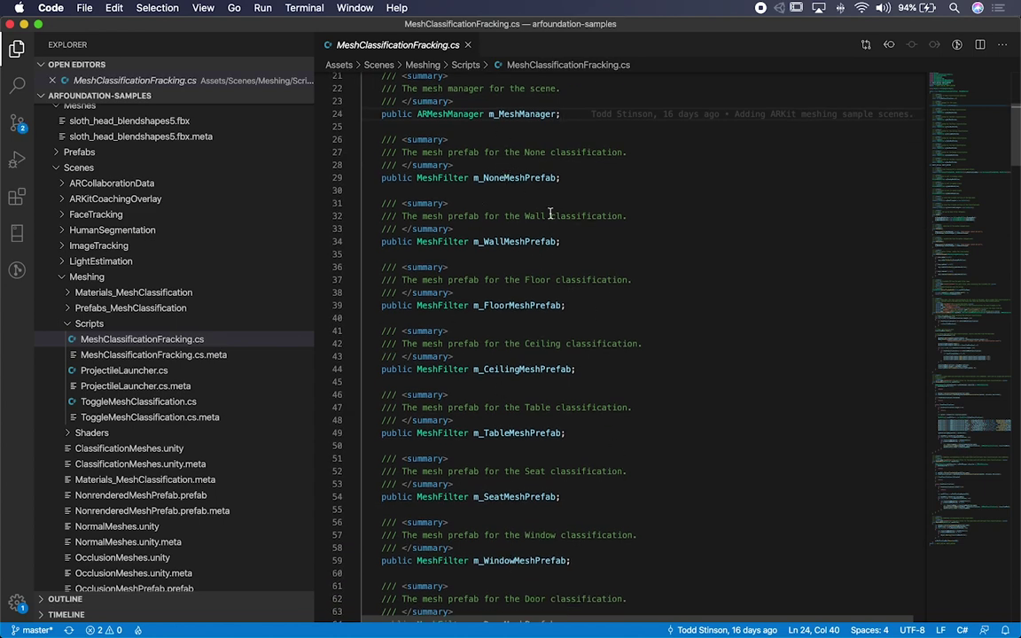
scroll(673, 399, down, 20)
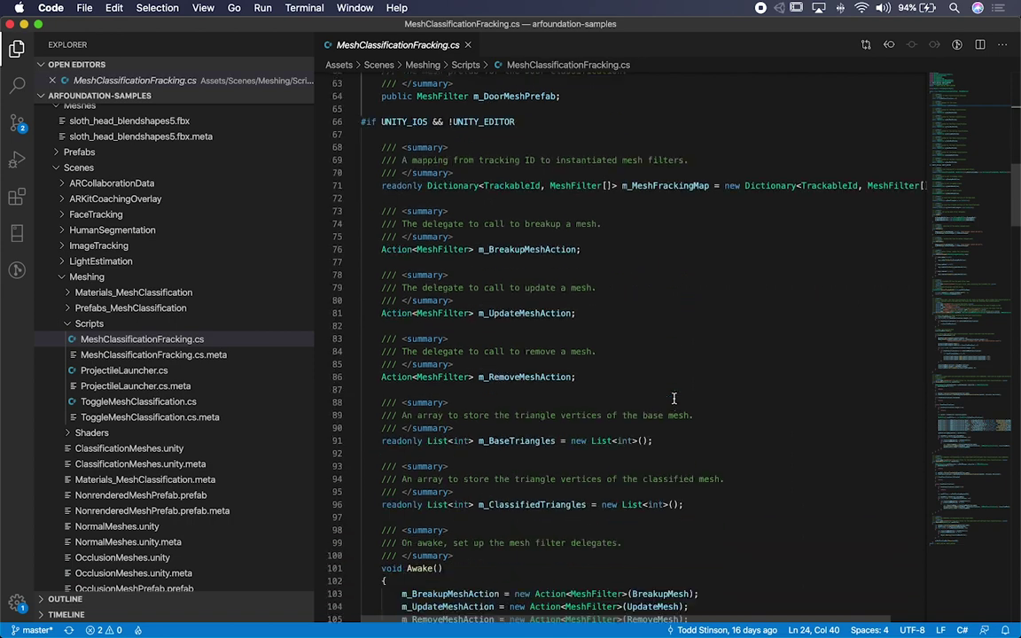
Highlight the three mesh action assignments in Awake and examine the BreakupMesh delegate
drag(386, 240, 627, 268)
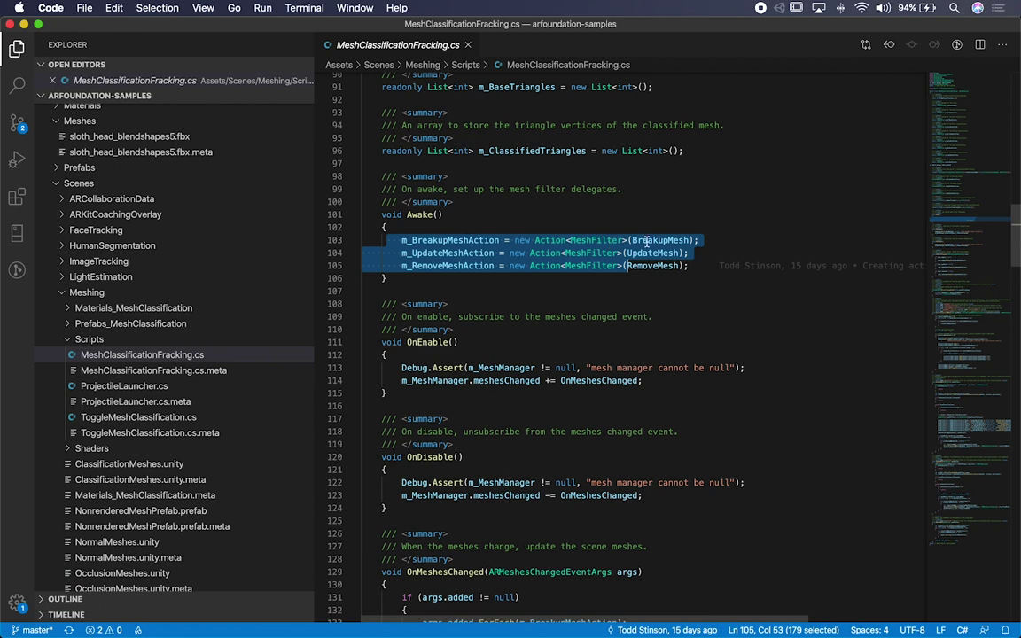
double_click(661, 240)
mouse_move(703, 239)
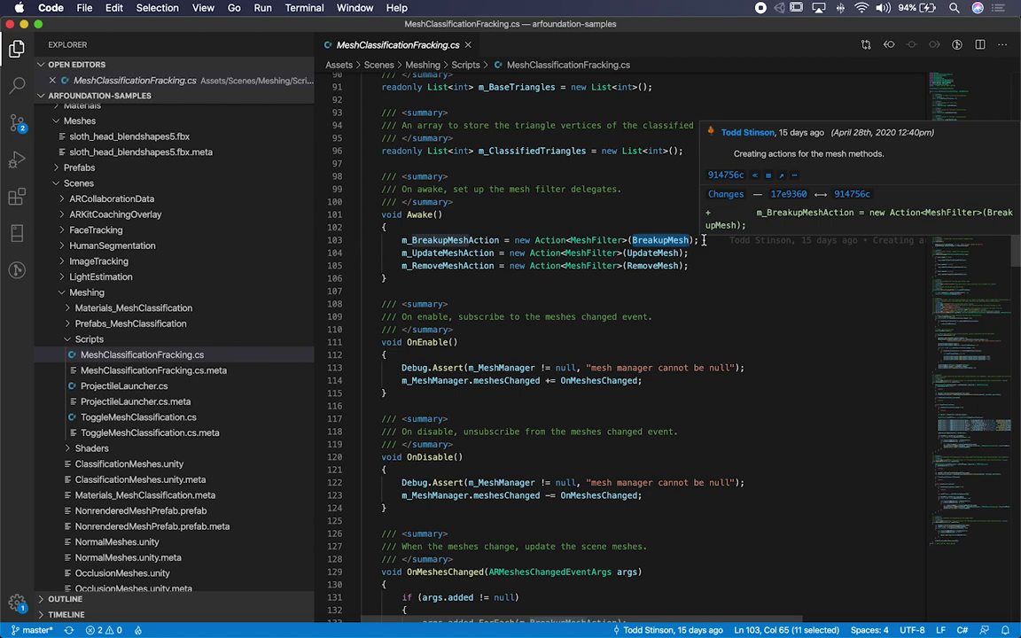
Examine the OnMeshesChanged method, highlighting the breakup, update and remove actions used for added, updated and removed meshes
scroll(718, 337, down, 10)
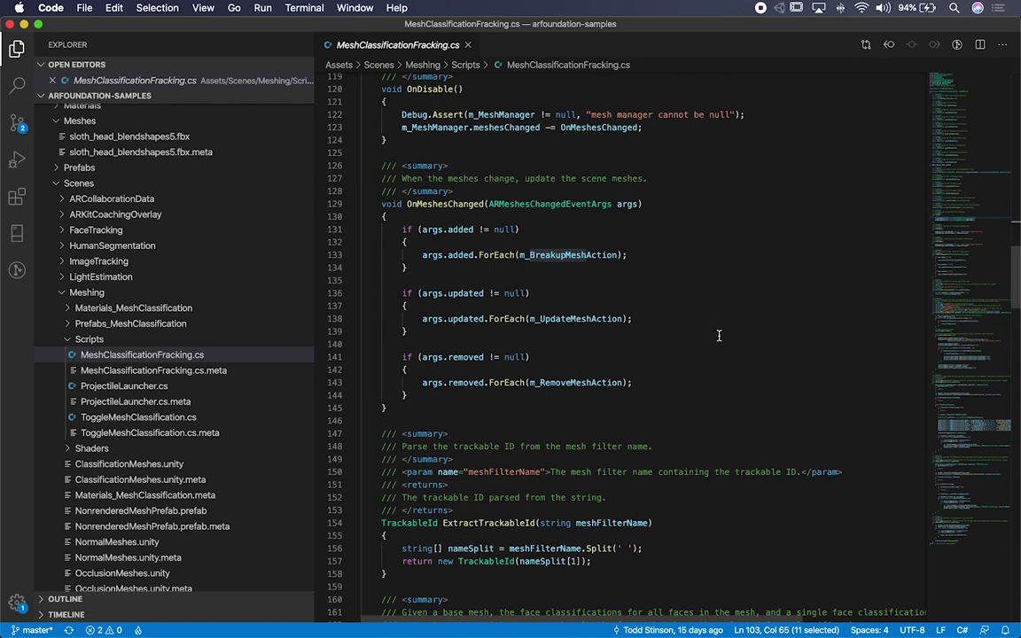
drag(370, 203, 387, 408)
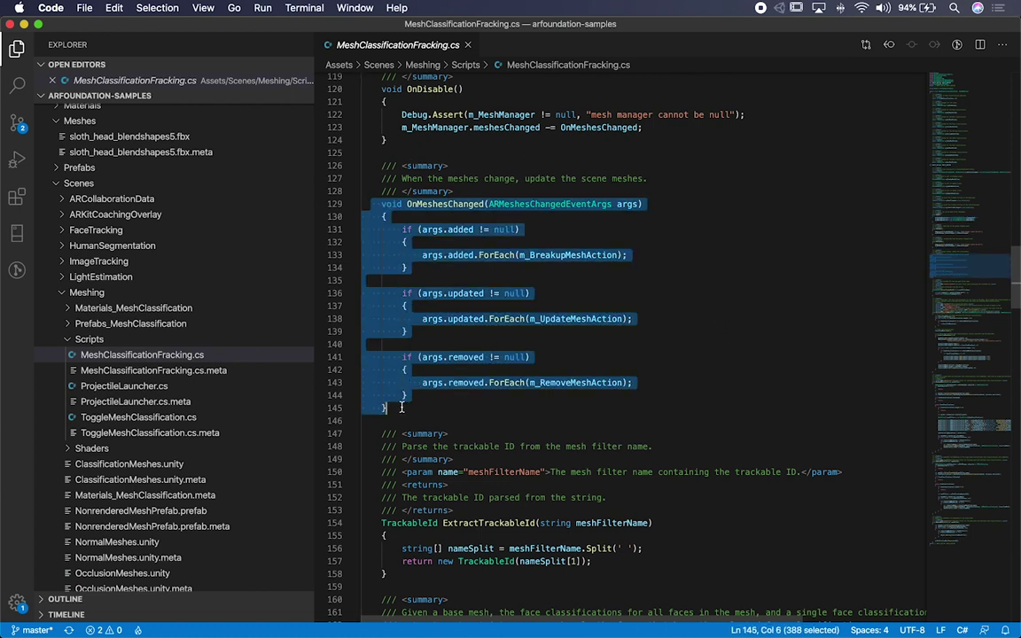
click(518, 242)
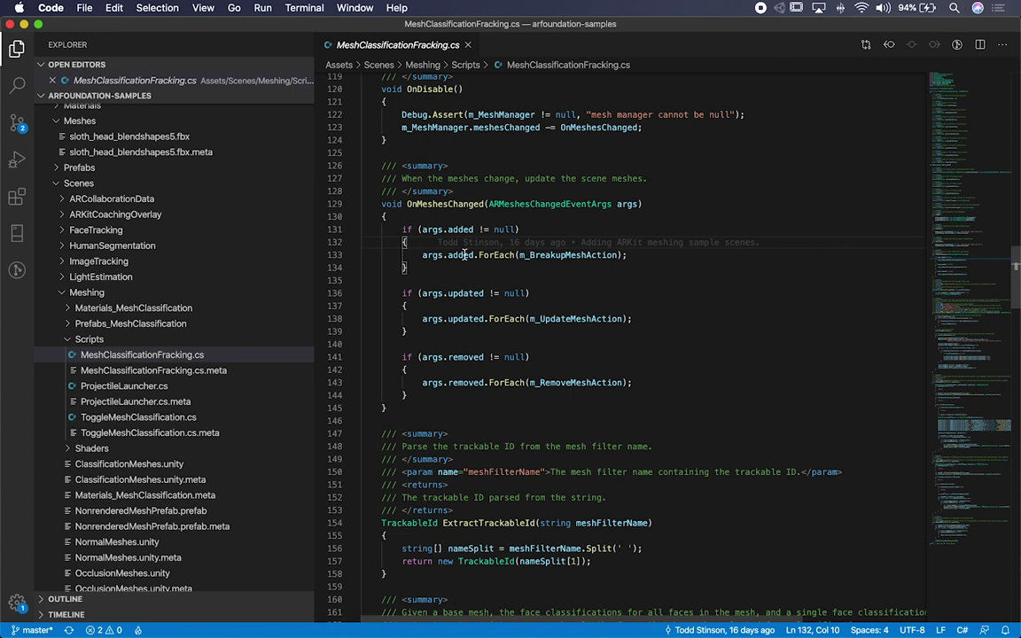
double_click(587, 256)
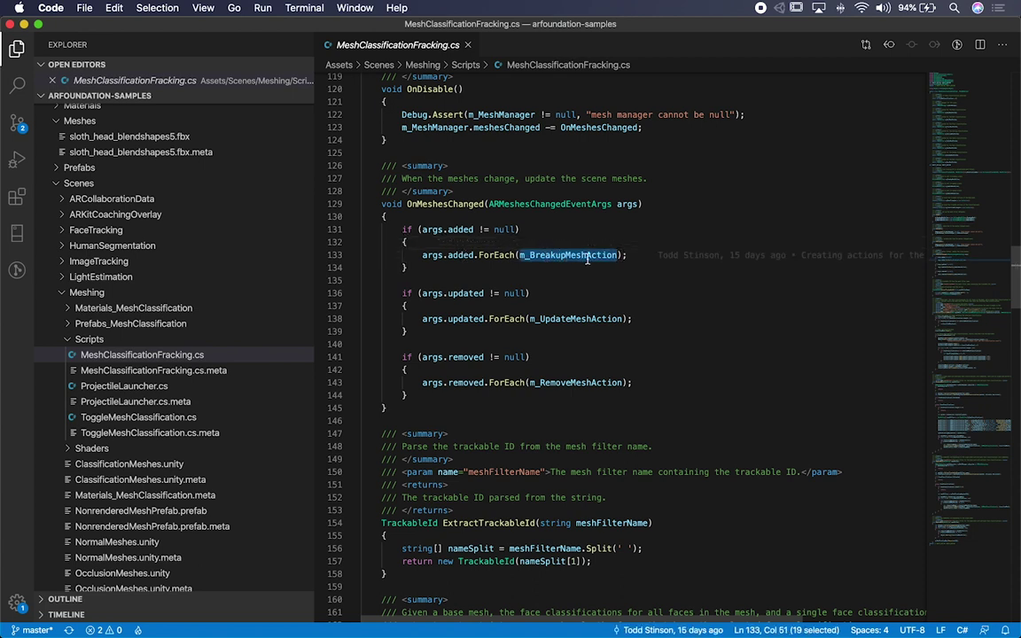
double_click(572, 319)
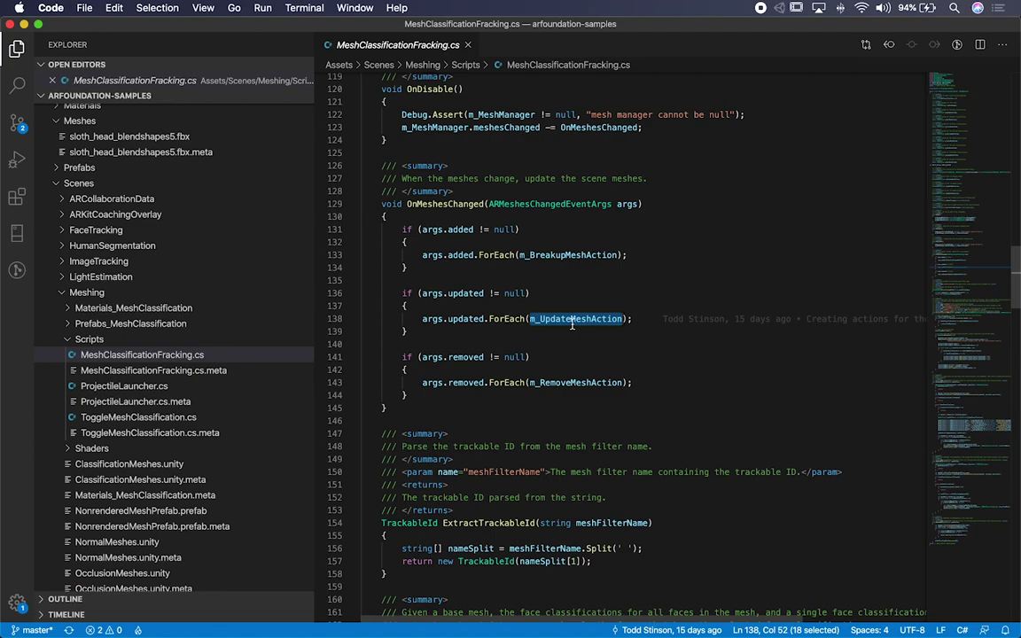
double_click(573, 383)
Read through the mesh extraction, BreakupMesh, update and RemoveMesh code, and return to OnMeshesChanged
scroll(665, 363, down, 15)
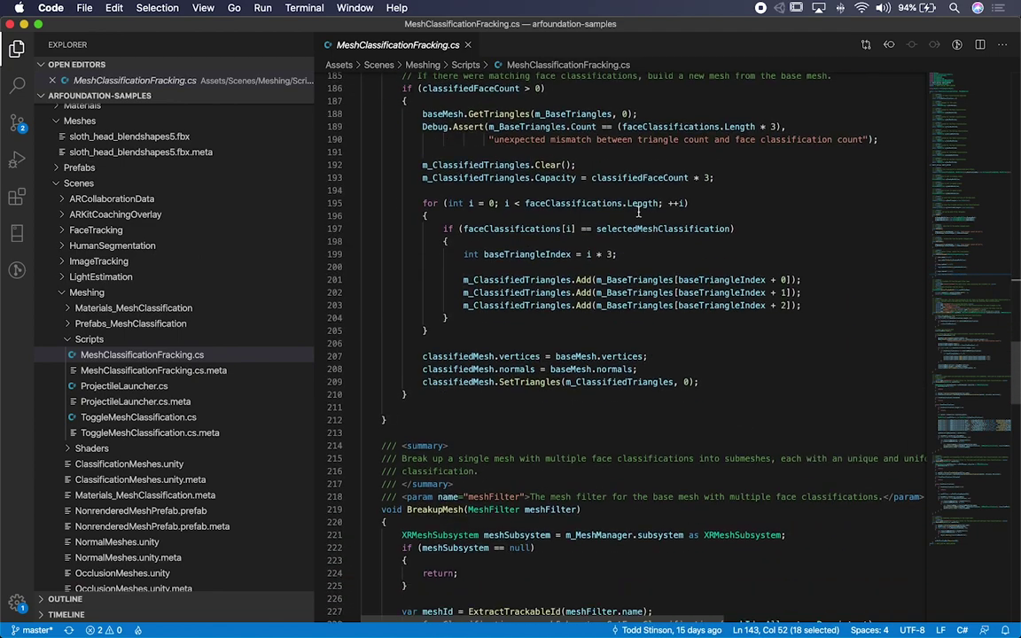
scroll(665, 363, down, 6)
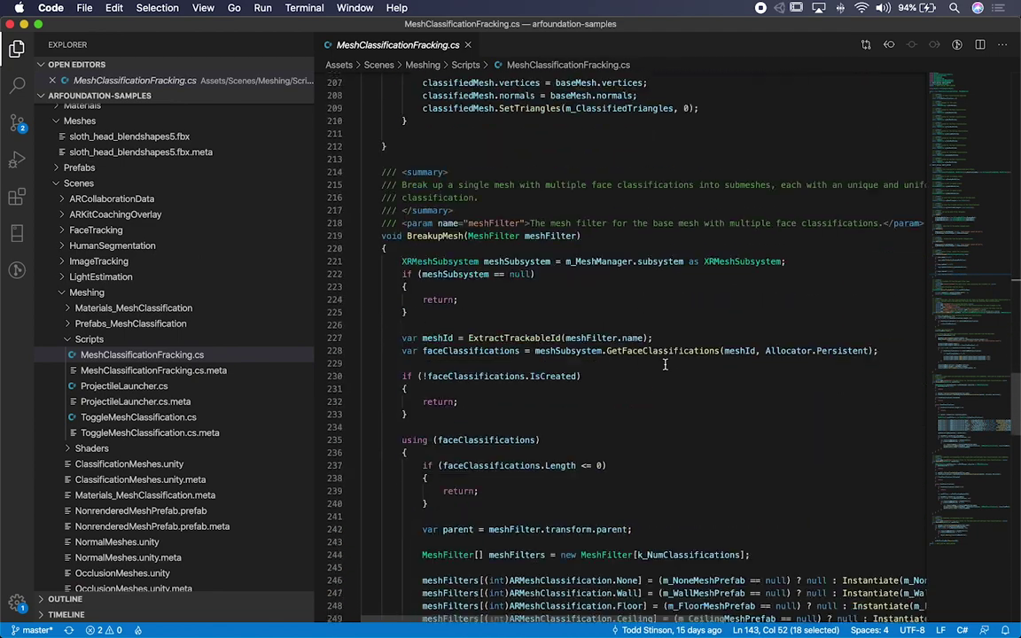
scroll(624, 294, down, 20)
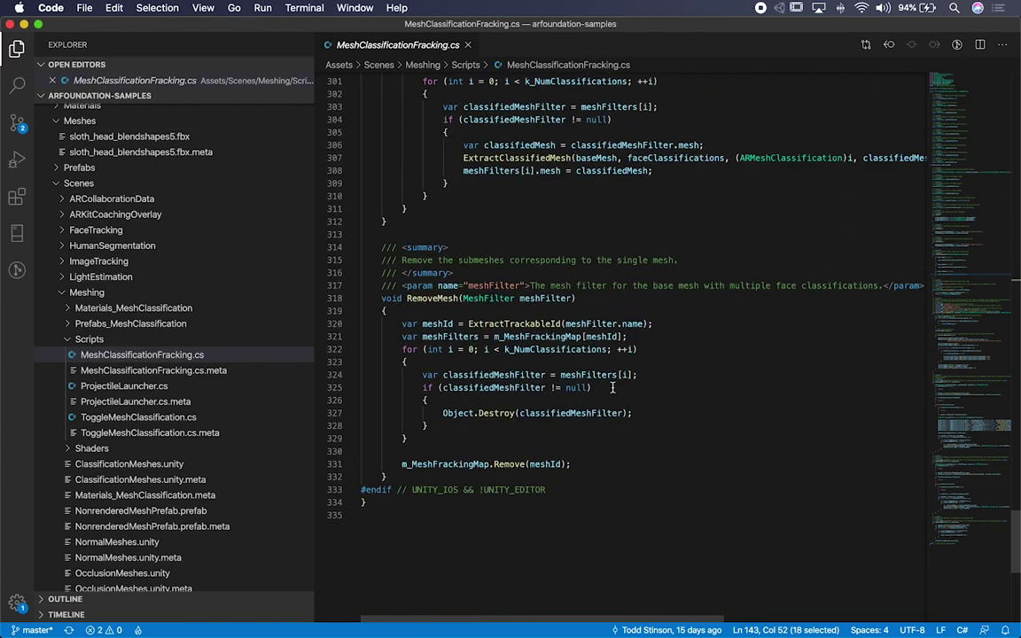
scroll(612, 387, up, 7)
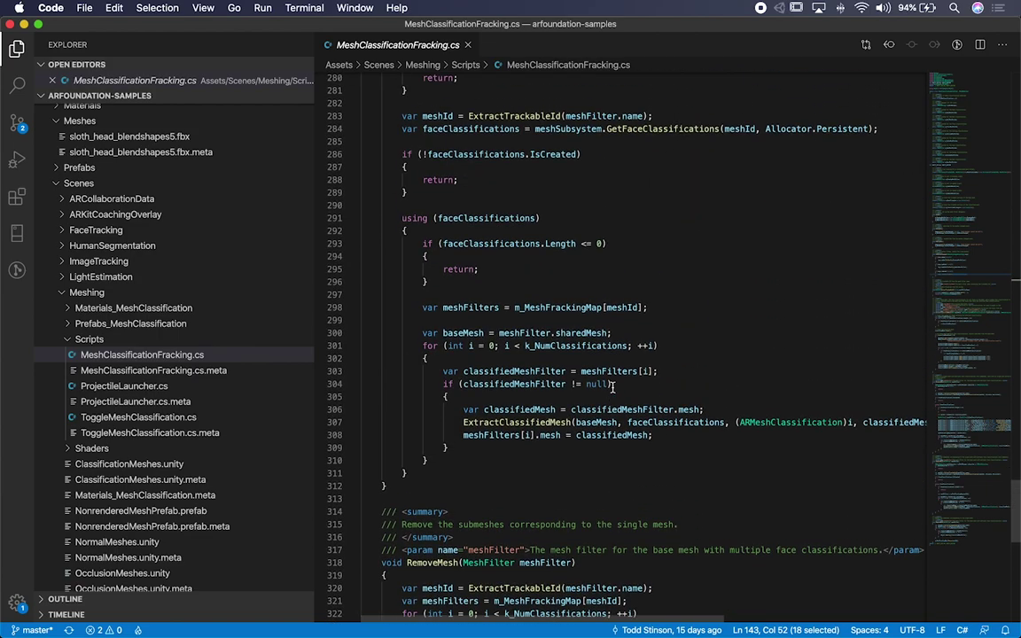
scroll(613, 386, up, 20)
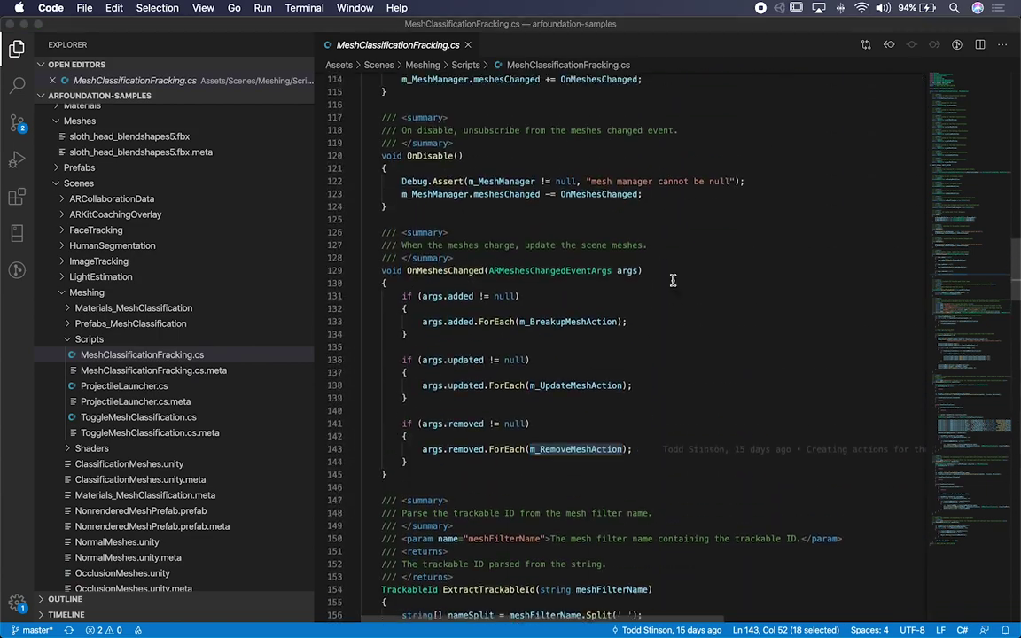
Switch back to Unity, reopen the ClassificationMeshes scene and inspect the AR Session Origin components
key(super+Tab)
key(super+Tab)
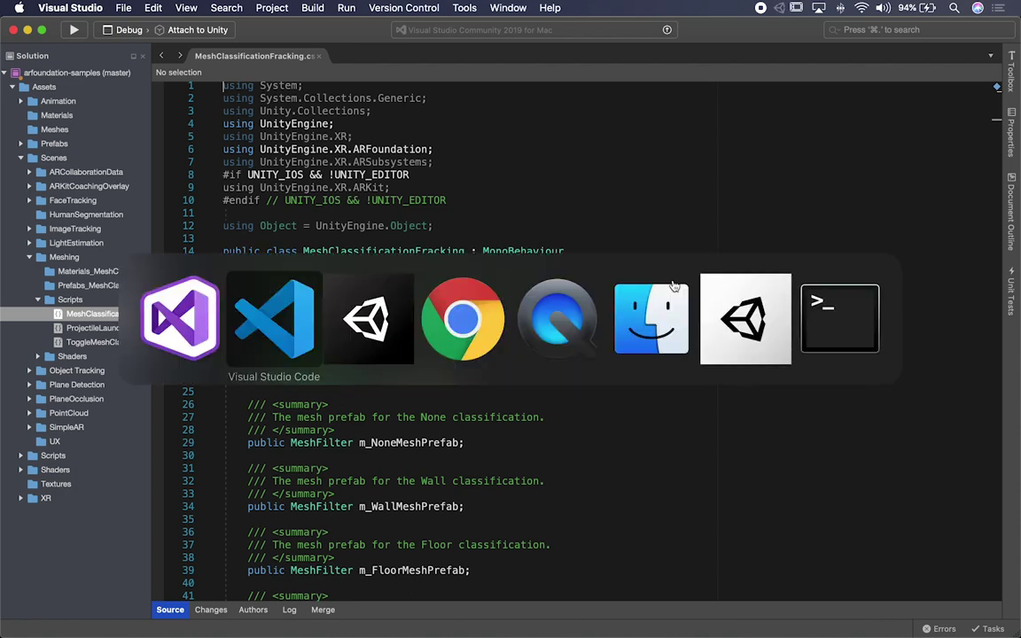
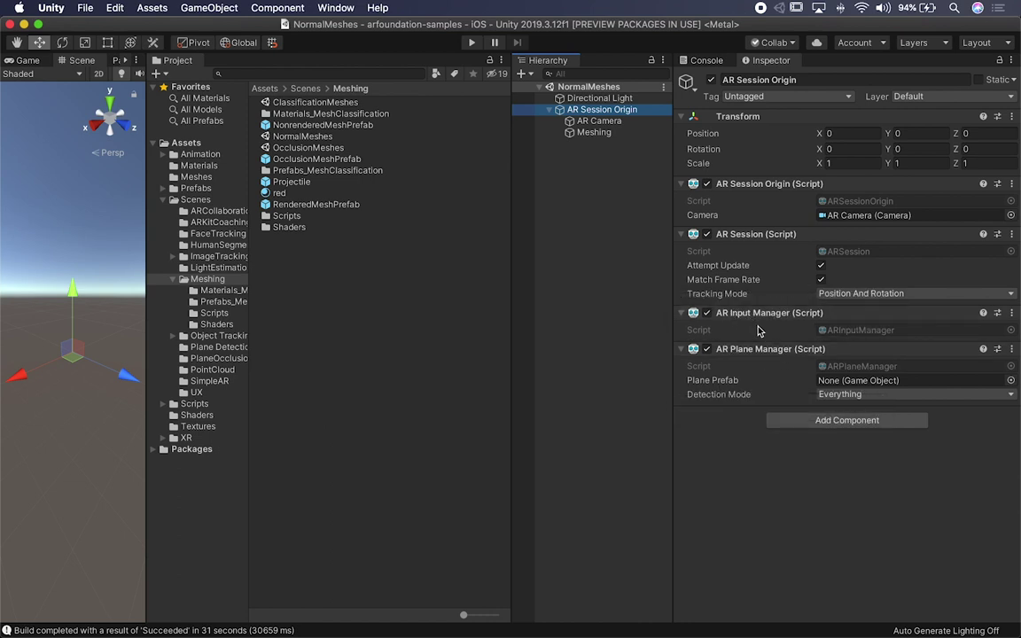
double_click(288, 102)
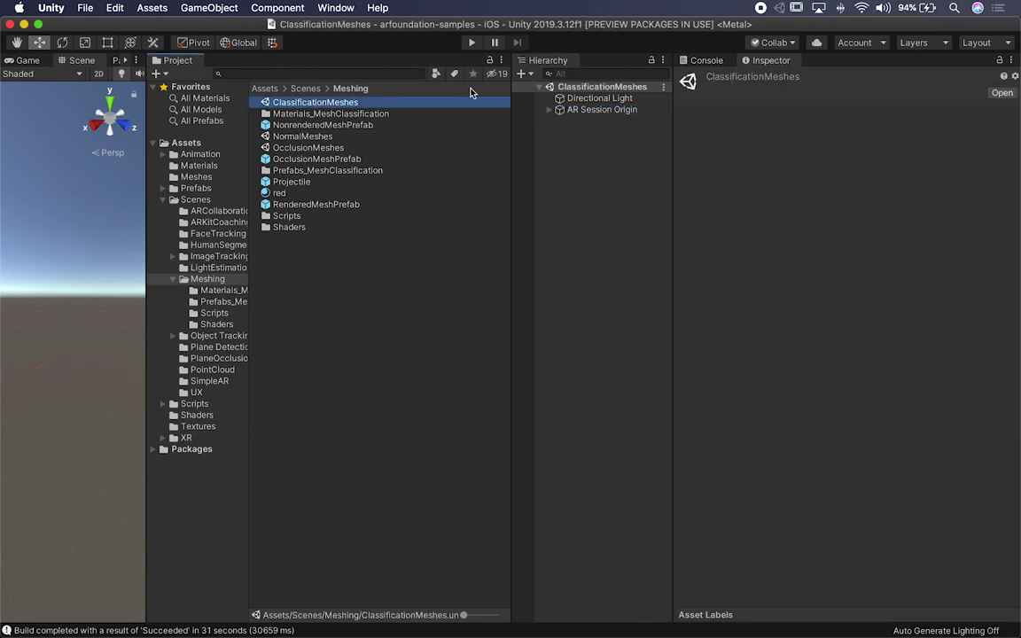
click(578, 110)
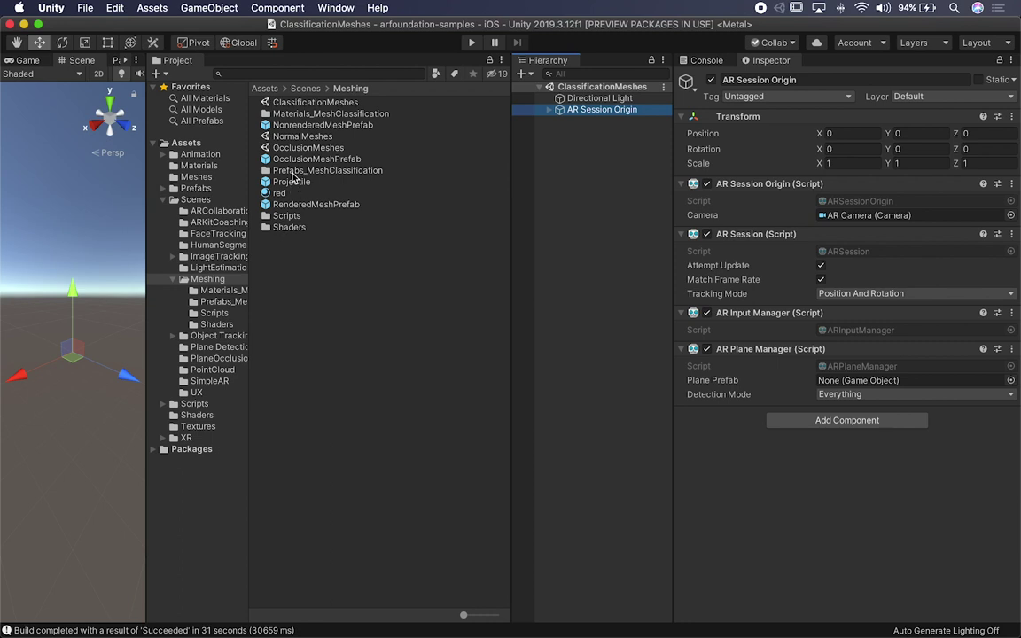
Inspect the AR Session Origin components in the OcclusionMeshes scene, and open the NormalMeshes scene to show its session origin's children
double_click(268, 147)
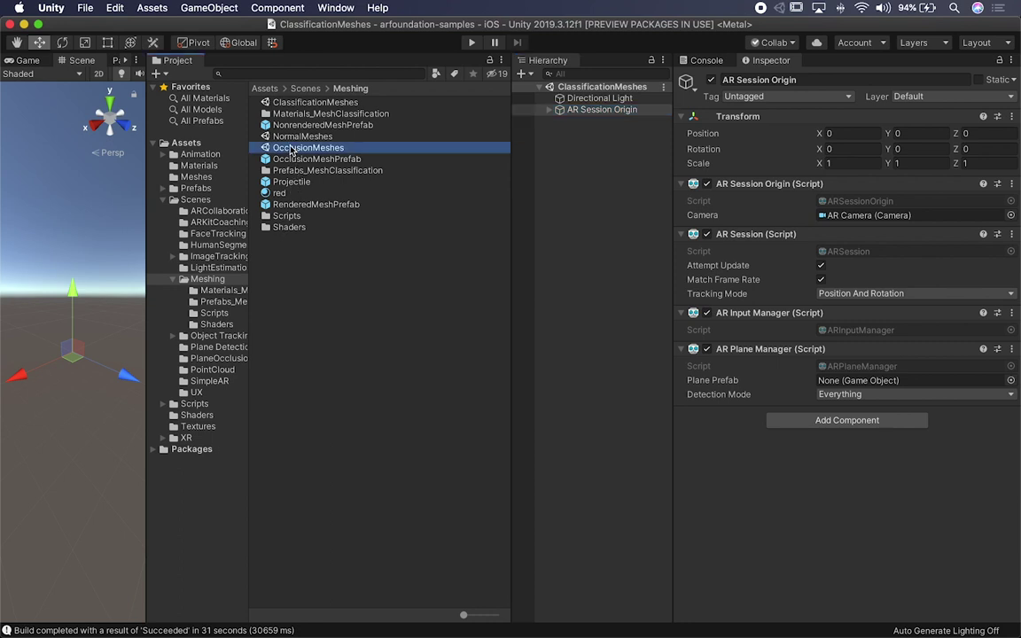
click(574, 109)
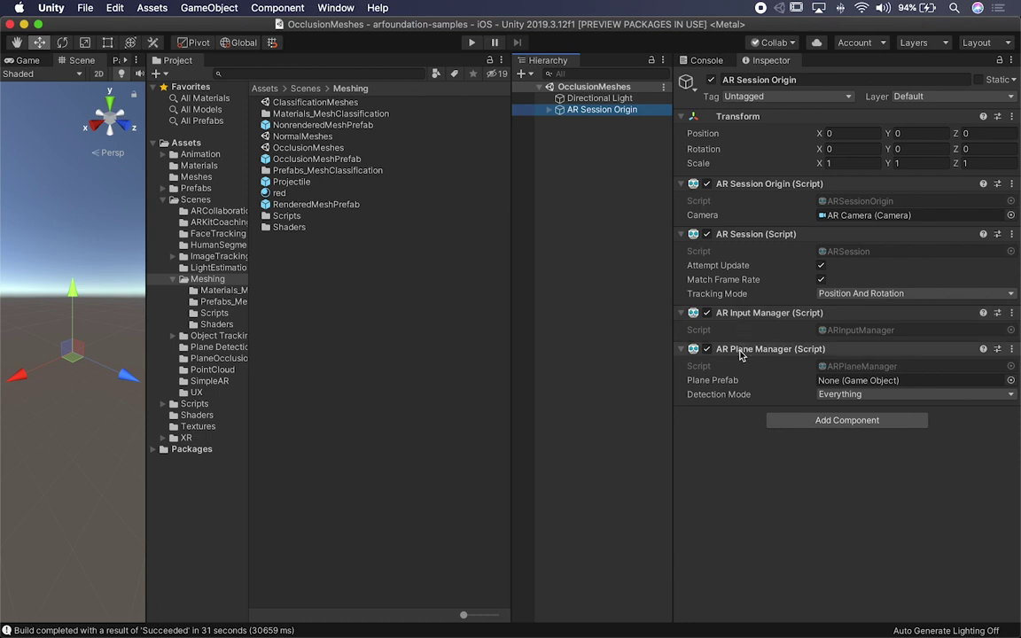
double_click(315, 139)
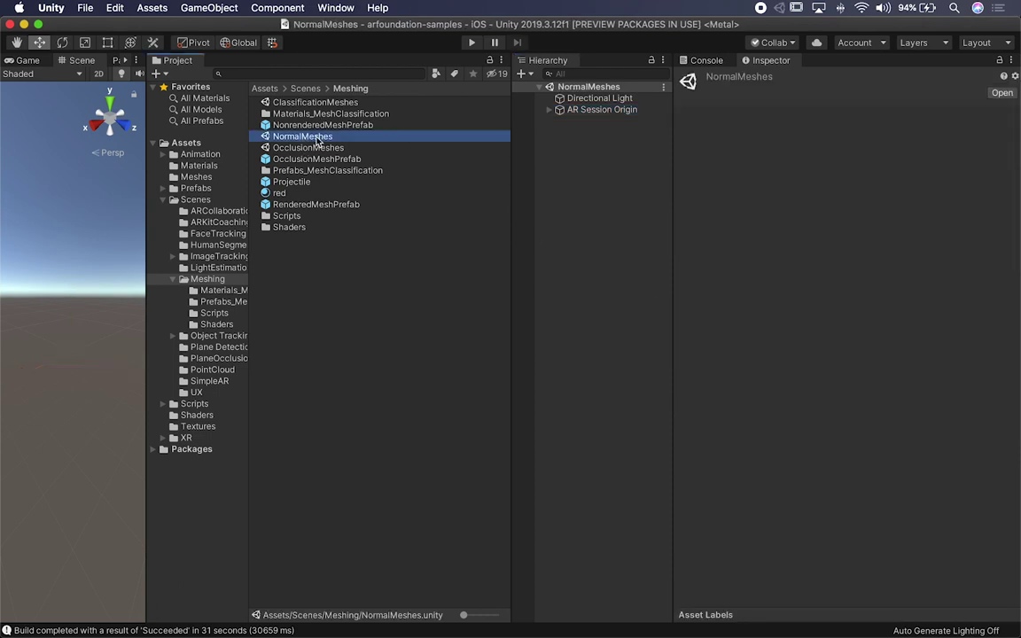
click(550, 109)
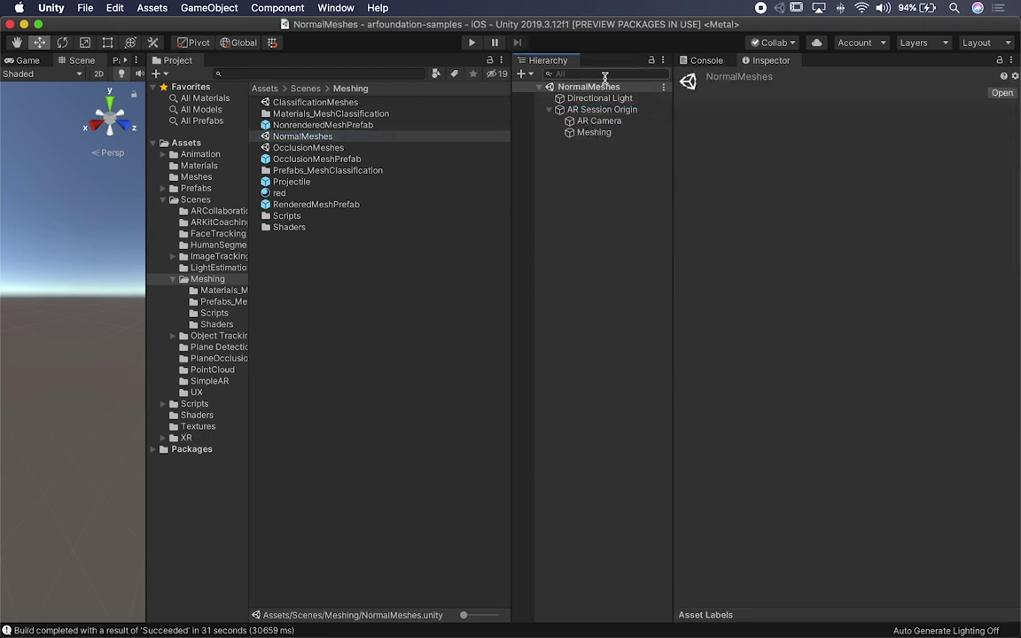
Examine the Meshing object's ARMeshManager and its RenderedMeshPrefab, including the prefab's renderer, collider and NormalOverlayMaterial settings
click(595, 133)
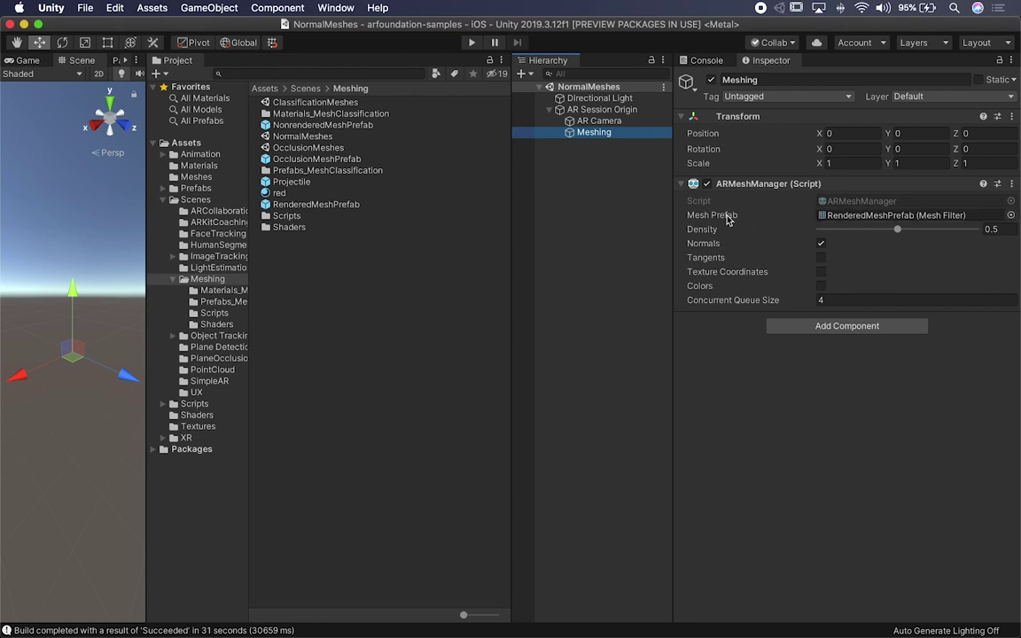
click(822, 215)
click(317, 205)
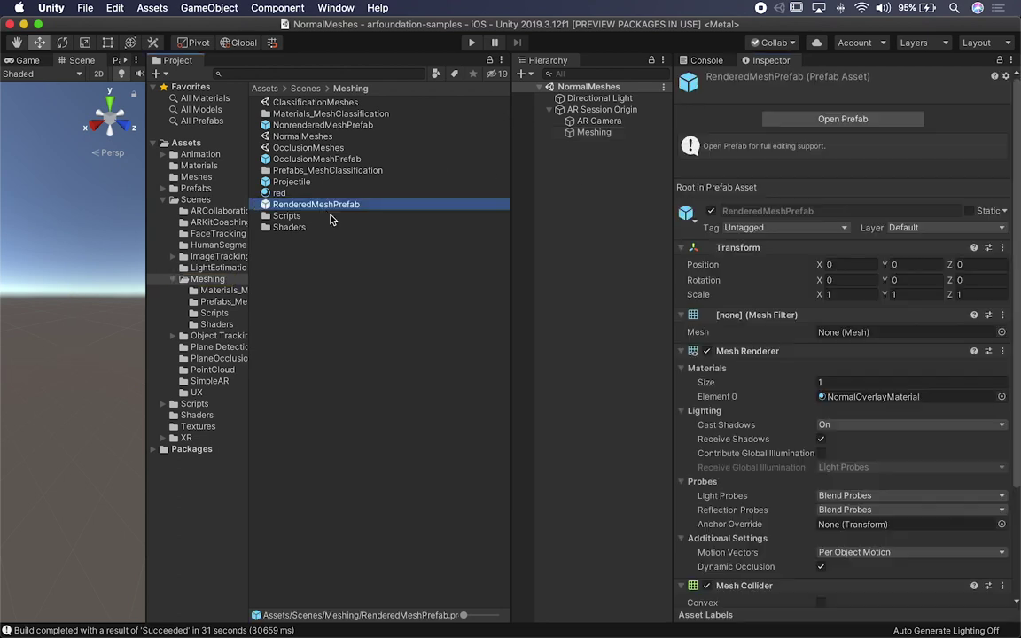
scroll(808, 438, down, 3)
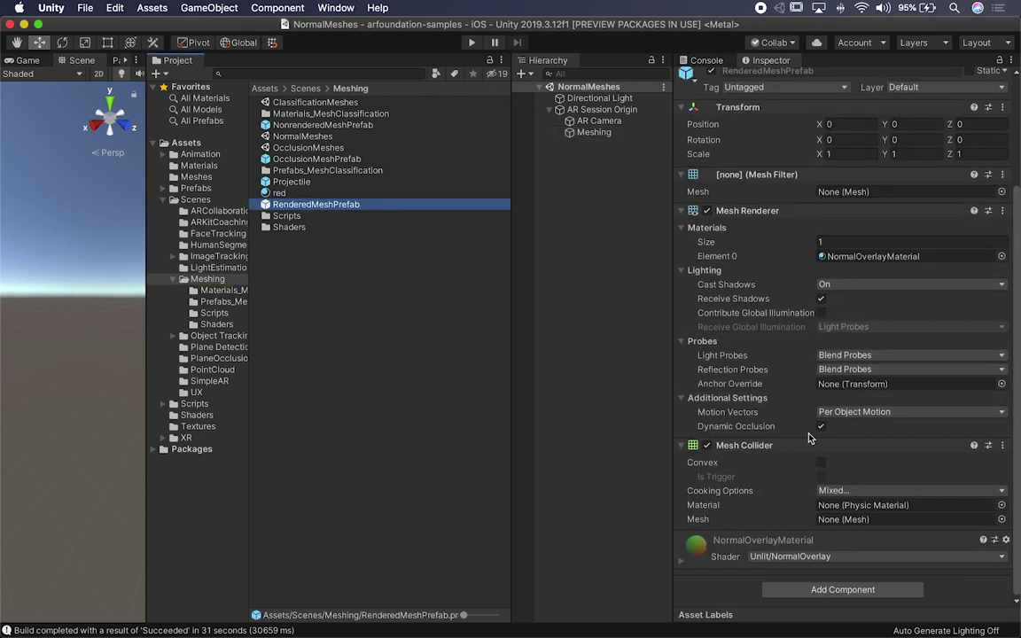
click(750, 548)
scroll(750, 548, down, 2)
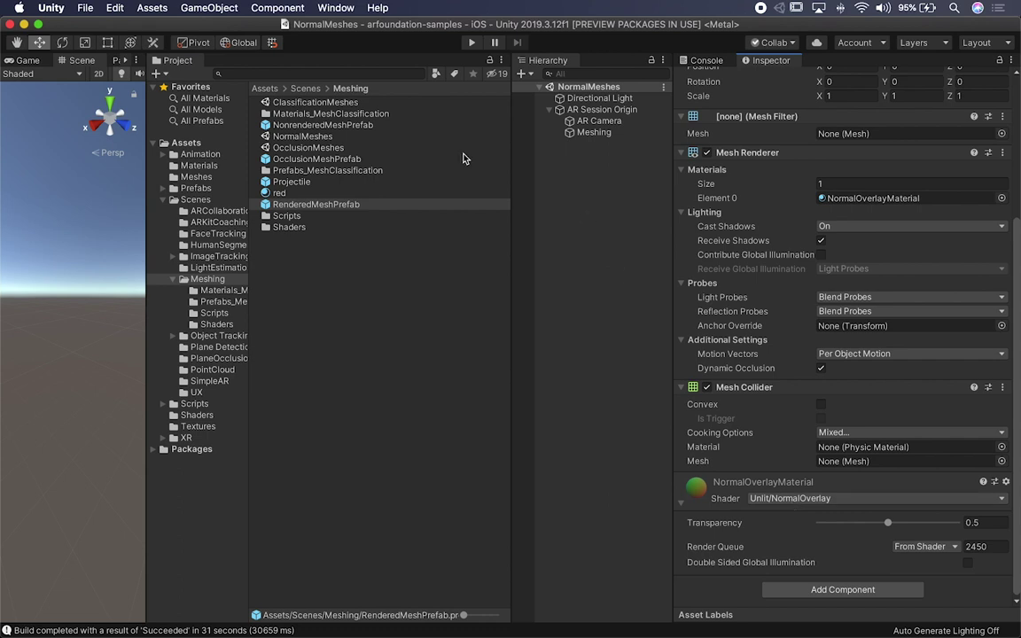
Inspect the AR Session Origin in NormalMeshes, and reopen the OcclusionMeshes scene to compare its session origin and reveal the child objects
click(602, 109)
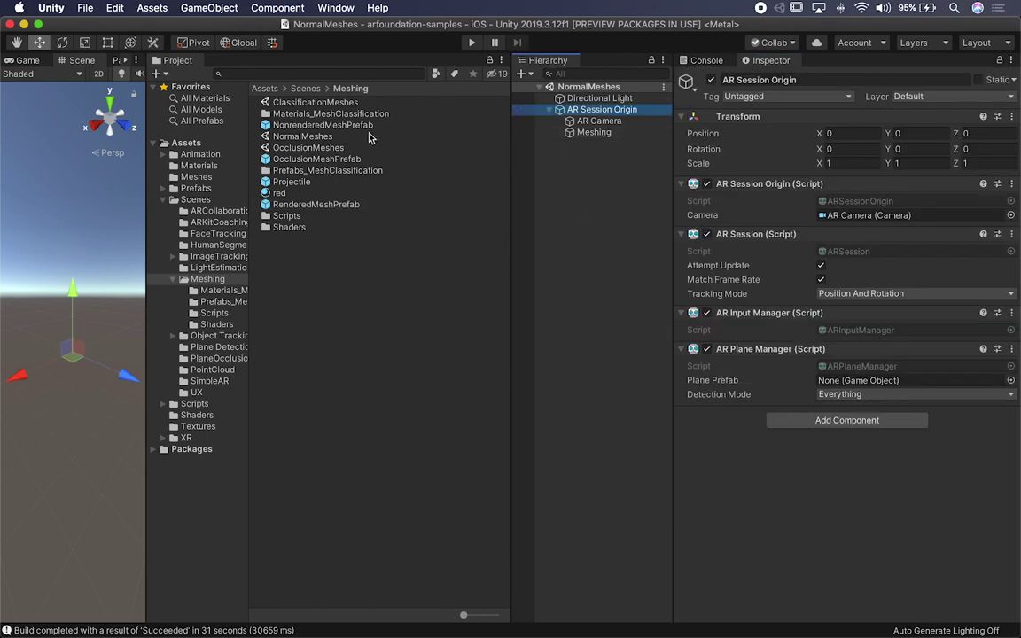
double_click(299, 149)
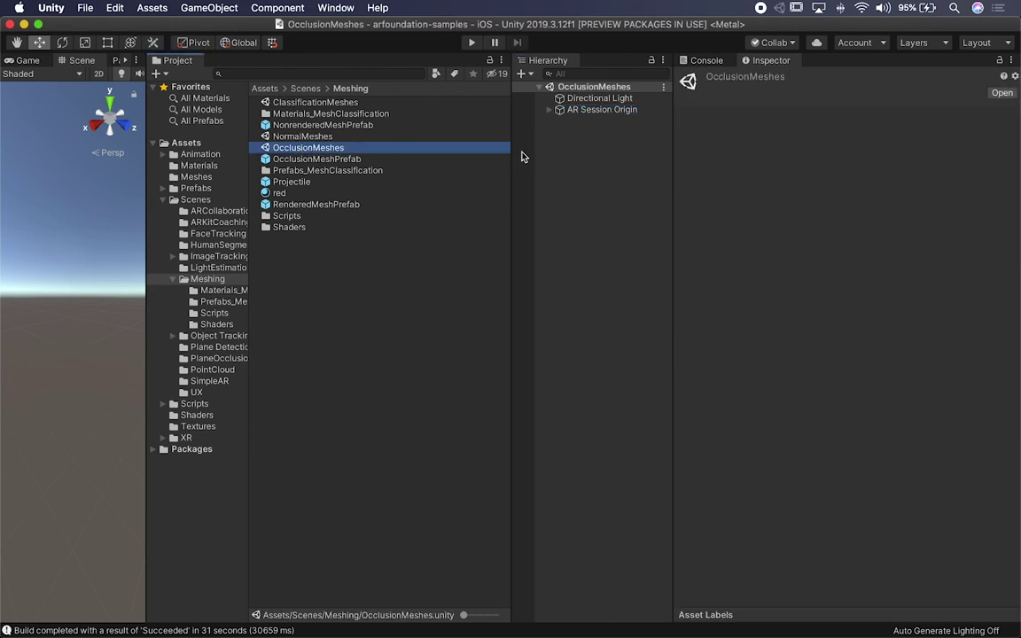
click(583, 110)
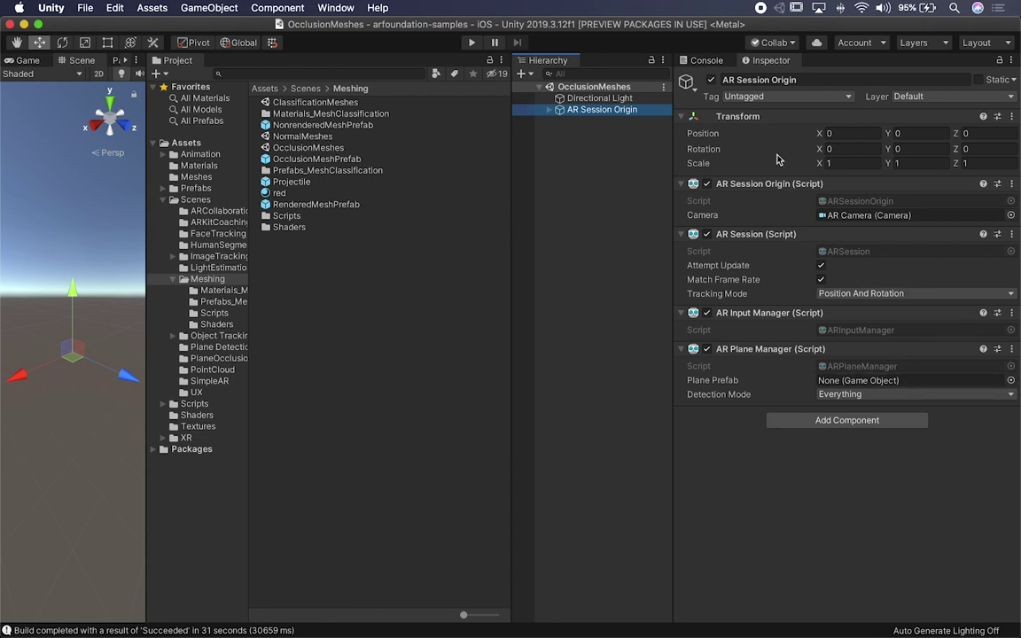
click(549, 109)
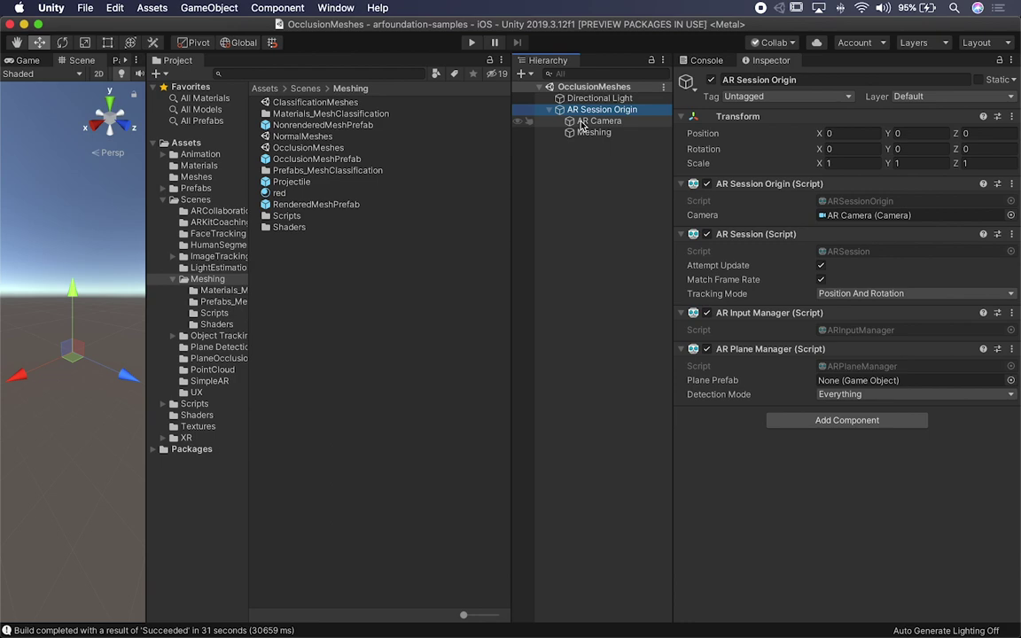
Examine the AR Camera's components in a widened Inspector, including the AR Occlusion Manager's Human Segmentation Stencil Mode options, keeping Best selected
click(585, 121)
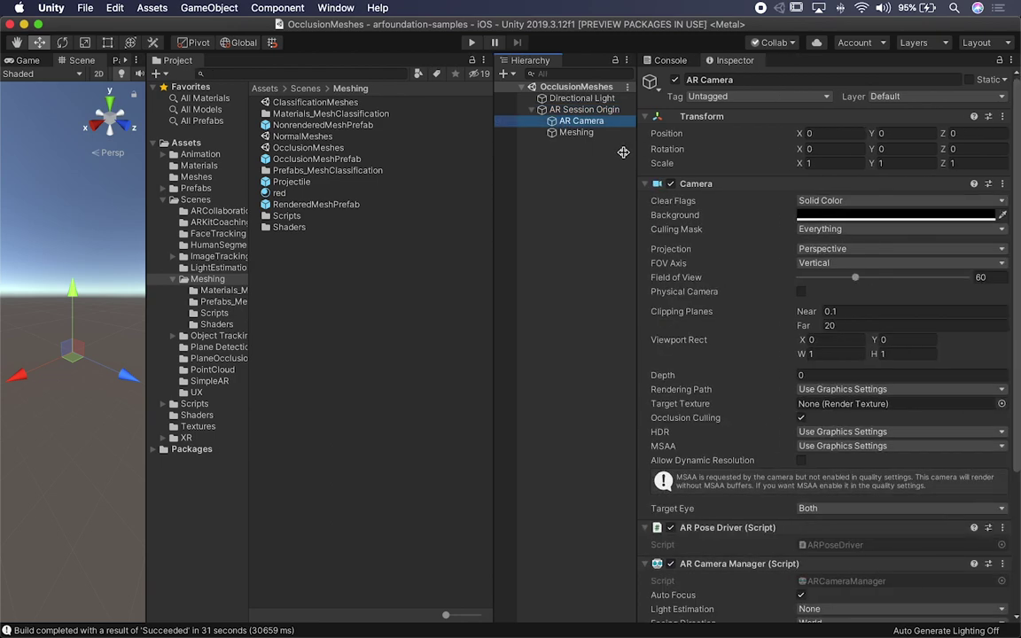
drag(623, 153, 555, 159)
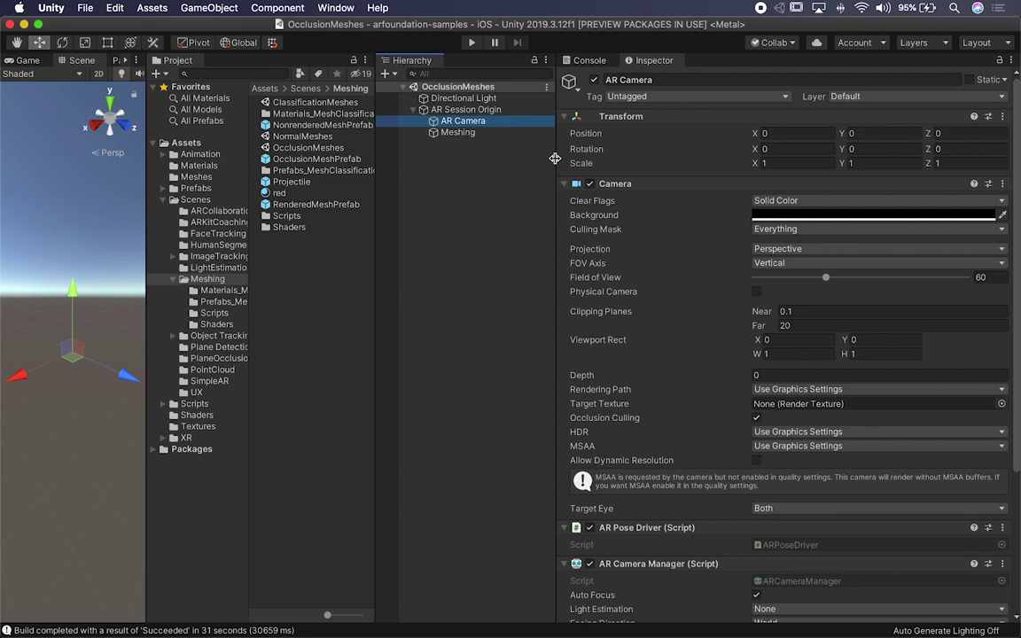
scroll(620, 381, down, 5)
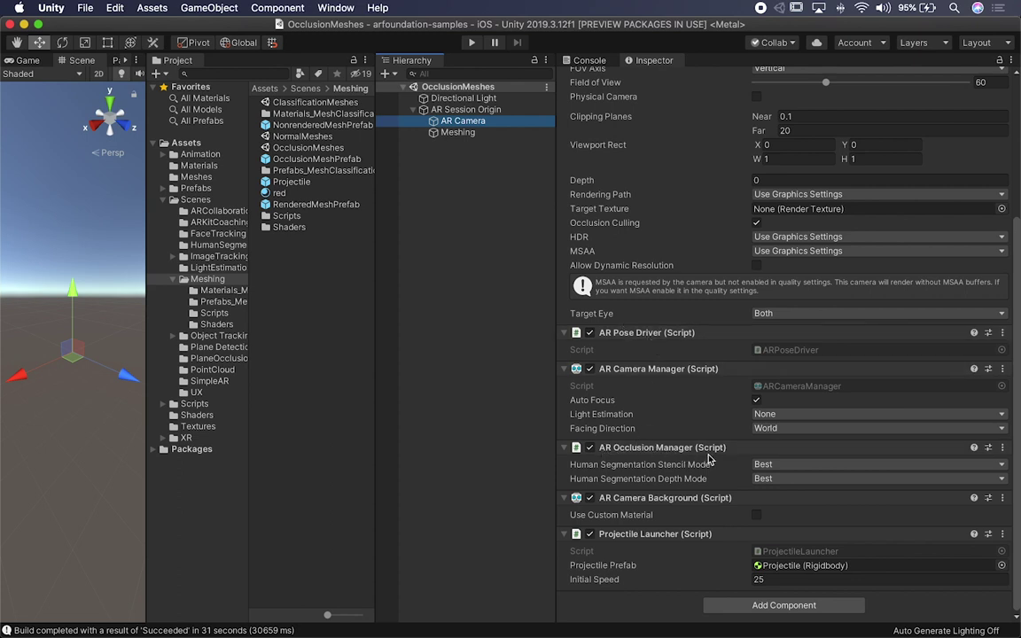
click(773, 467)
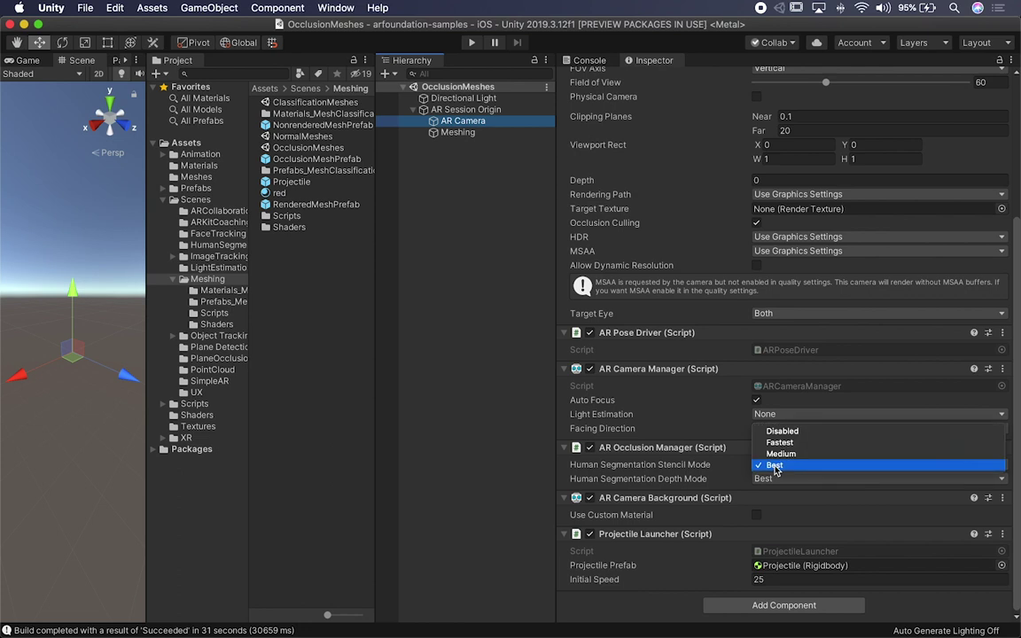
click(775, 466)
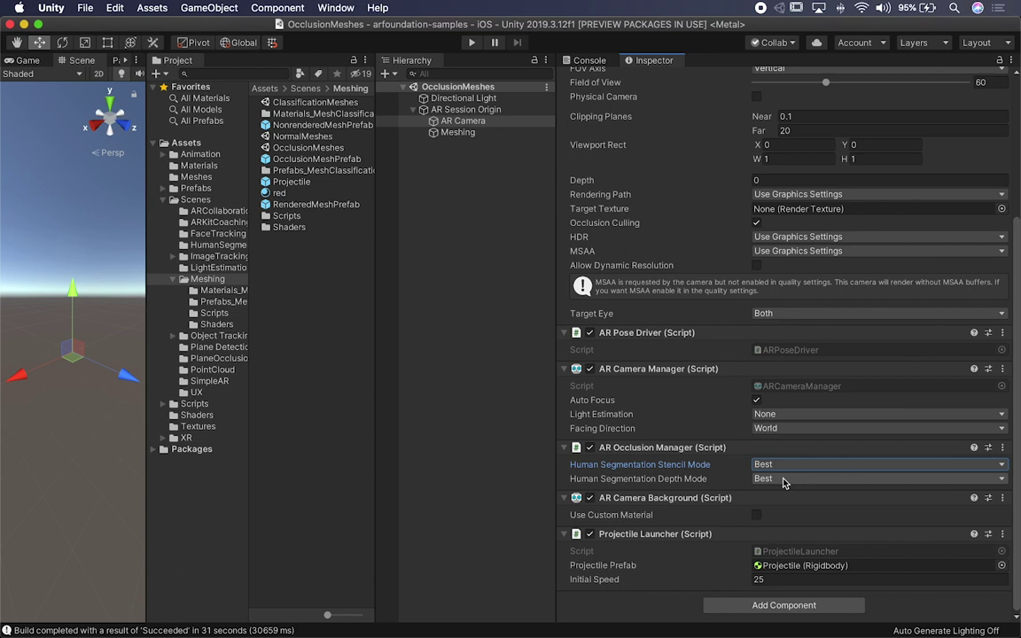
click(852, 521)
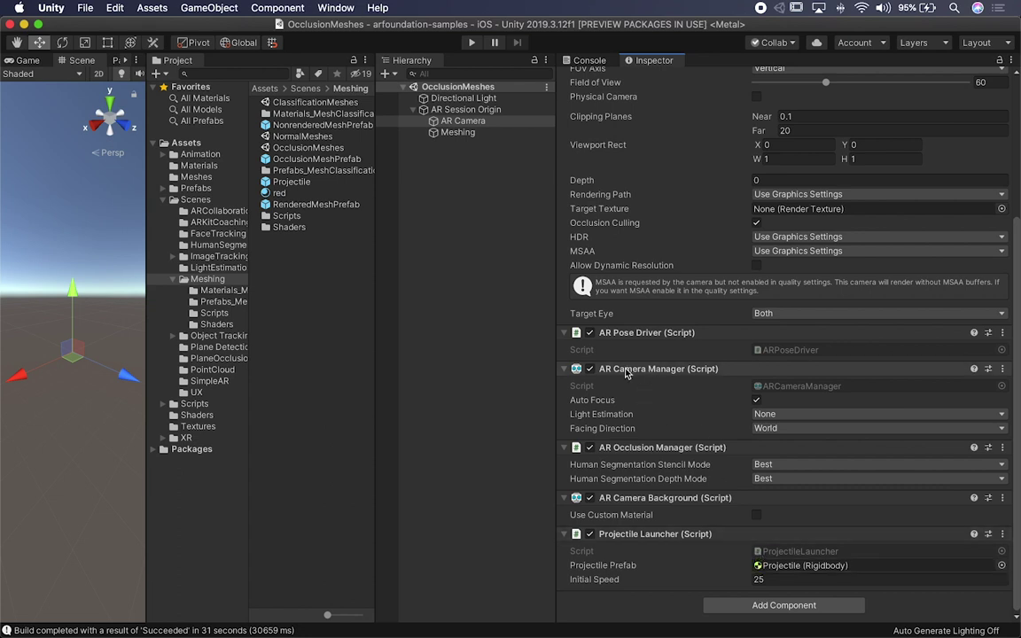
mouse_move(632, 464)
scroll(707, 342, up, 5)
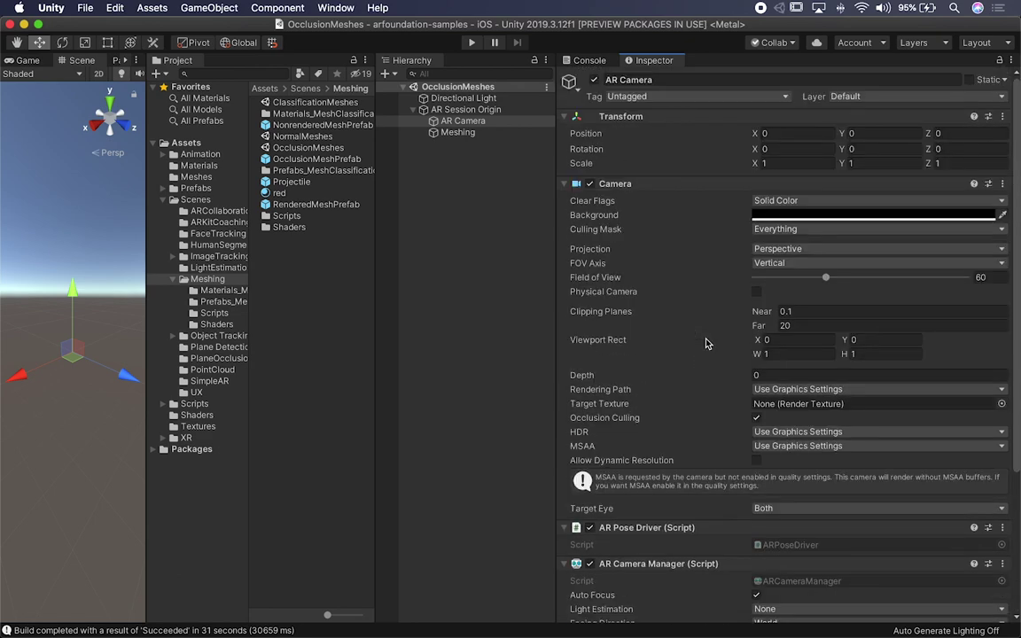
Examine the Meshing object's ARMeshManager and its OcclusionMeshPrefab, including the prefab's mesh components and AR/Occlusion material shader
click(457, 132)
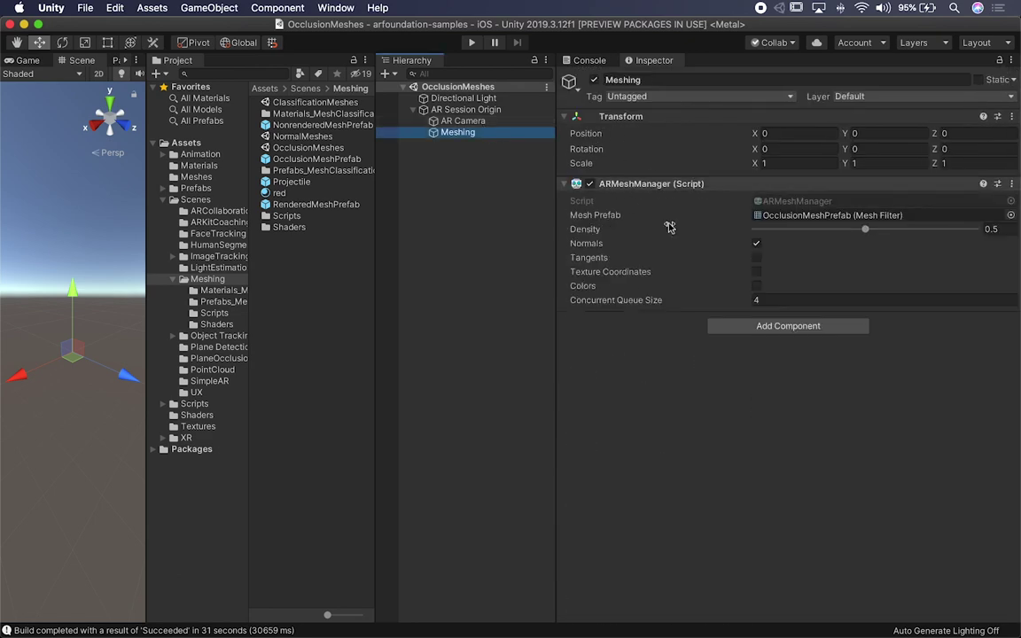
click(808, 217)
double_click(807, 217)
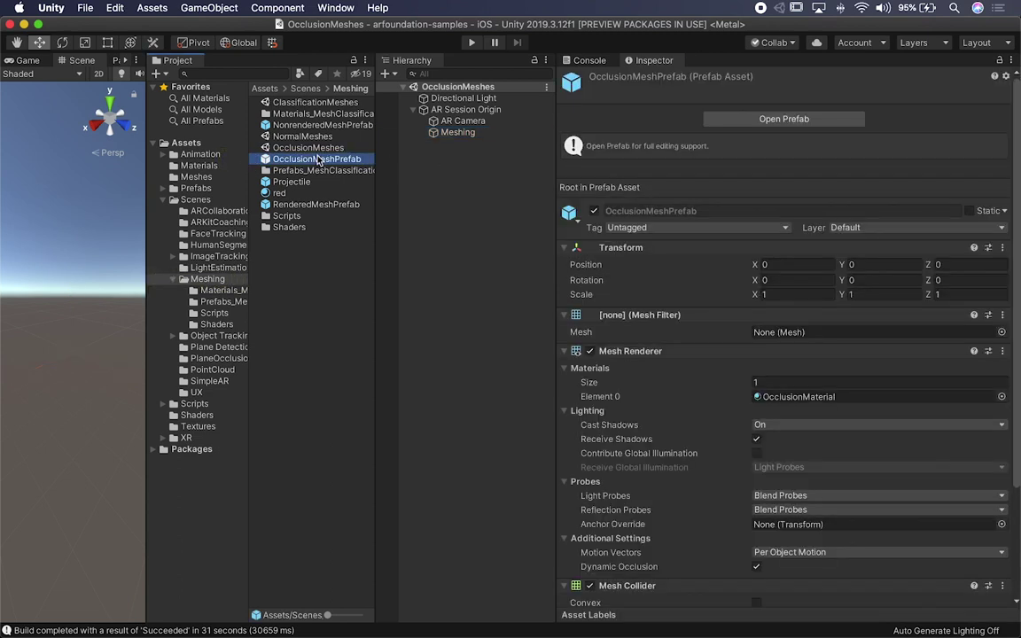
scroll(782, 457, down, 3)
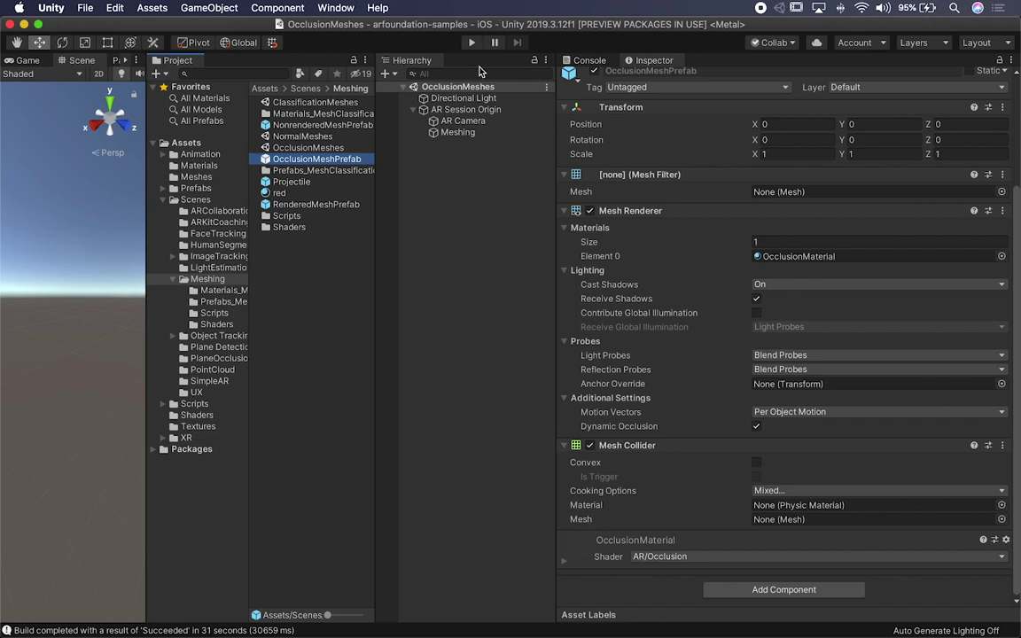
click(458, 132)
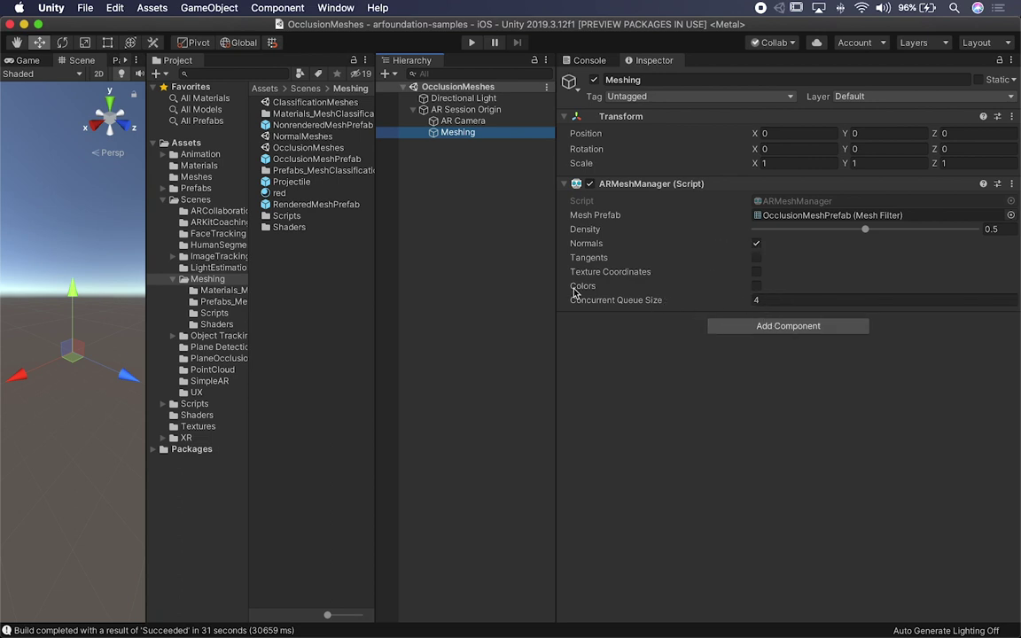
Switch to Chrome, return to the start of the arfoundation-samples GitHub page and highlight the repository's URL
key(super+Tab)
key(super+Tab)
key(super+Tab)
scroll(371, 133, up, 20)
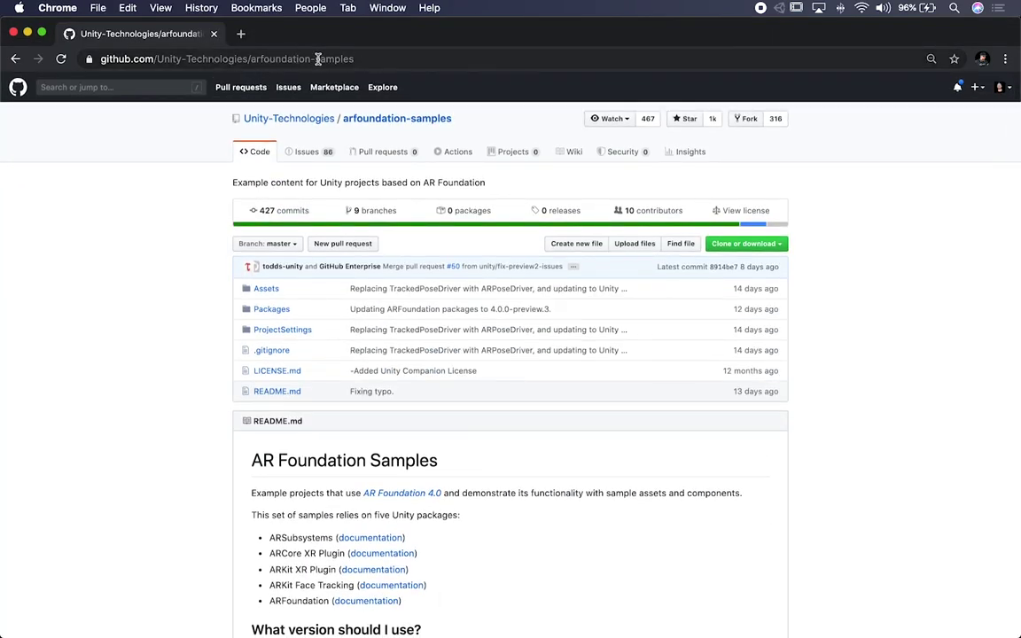
click(369, 57)
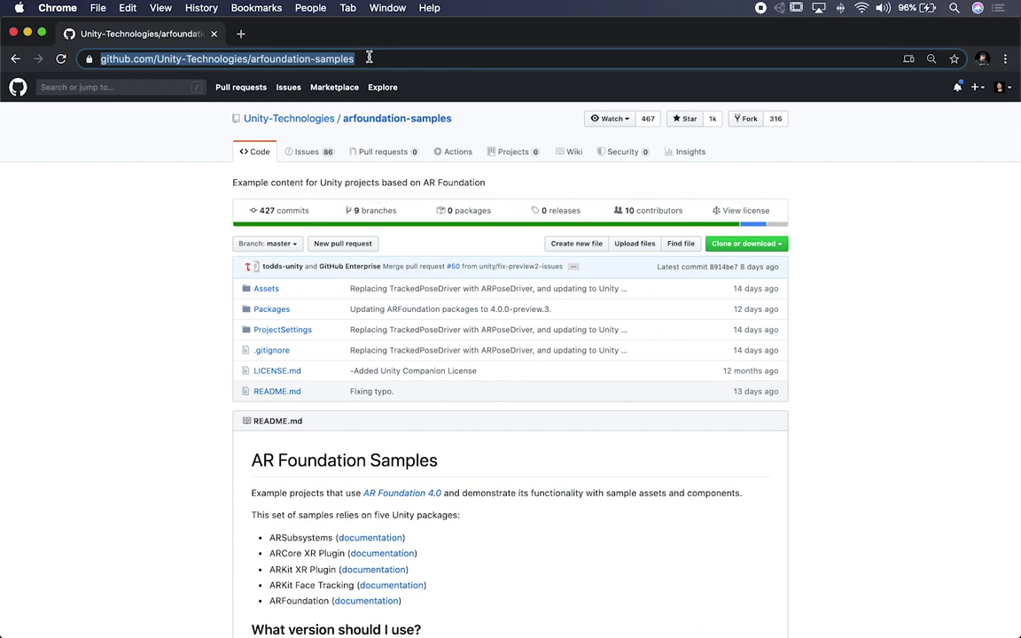